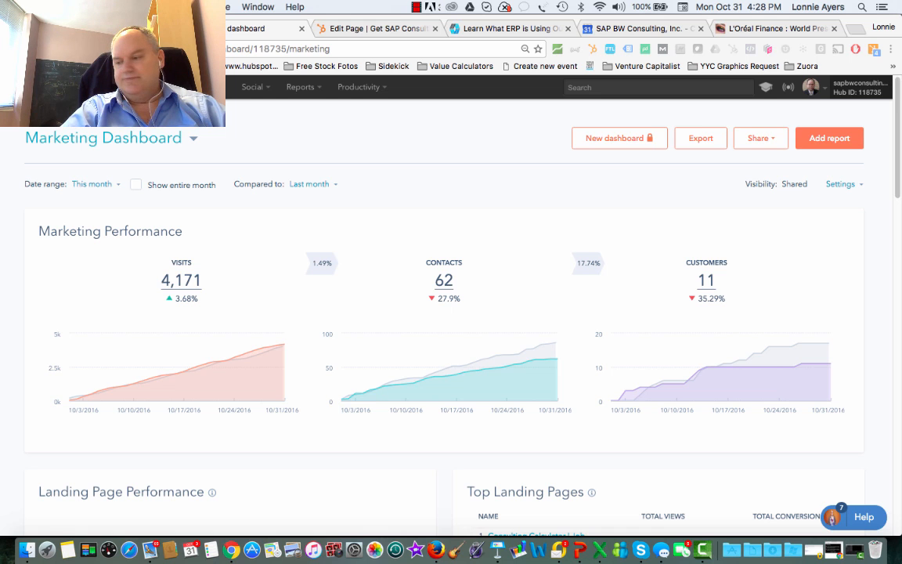
Step: Switch to the browser and open the Workflows page of the HubSpot portal
{"action": "key", "text": "super+Tab"}
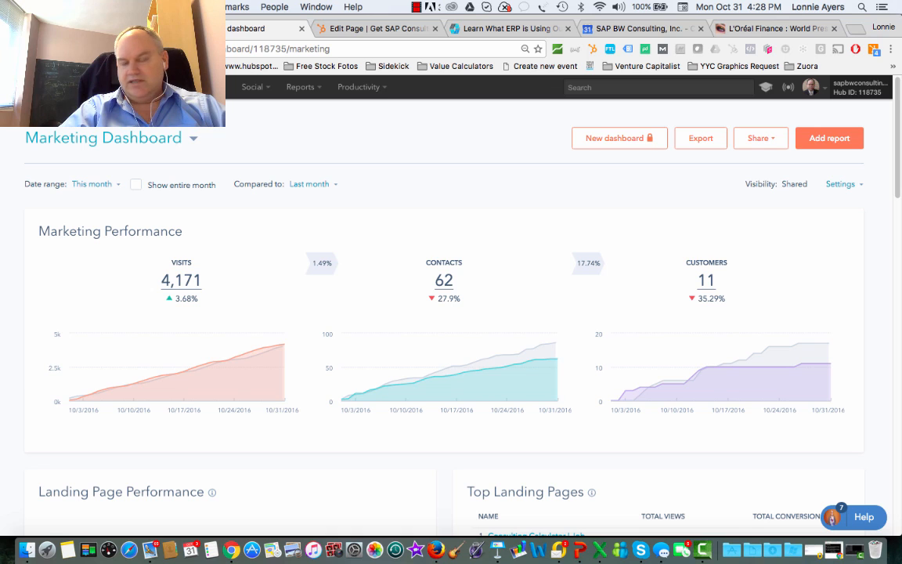
{"action": "mouse_move", "coordinate": [152, 86]}
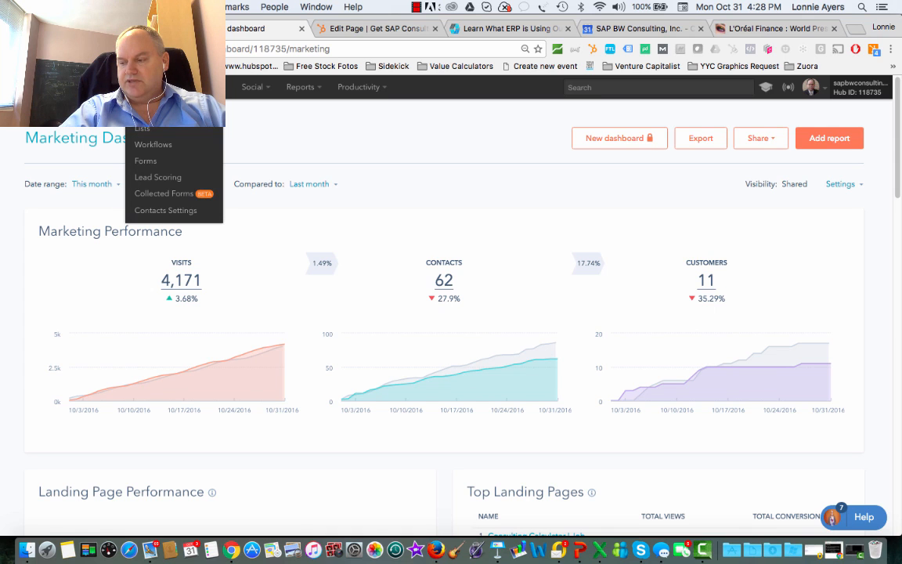
{"action": "left_click", "coordinate": [158, 148]}
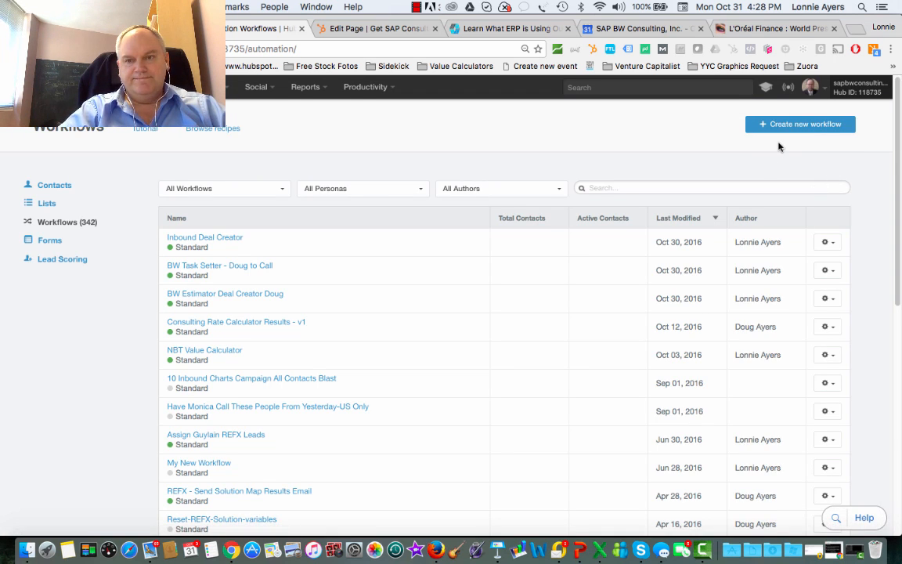
Step: Create a new standard workflow named "Request SAP BW Consulting Deal Creation"
{"action": "left_click", "coordinate": [751, 123]}
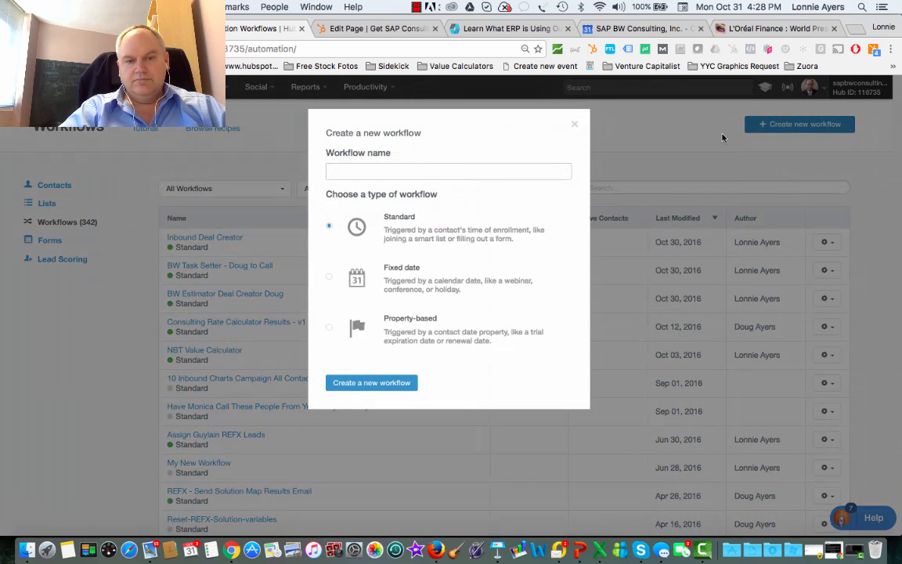
{"action": "left_click", "coordinate": [358, 172]}
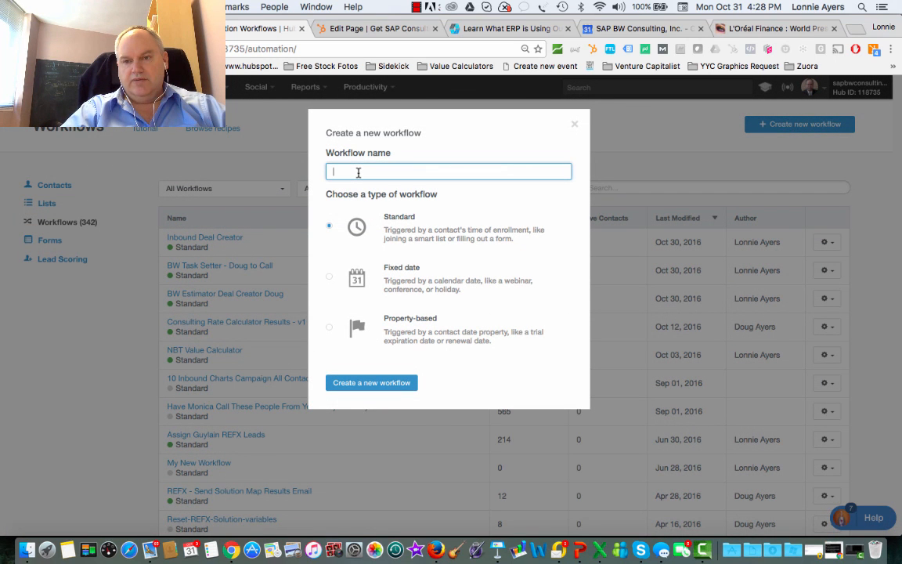
{"action": "type", "text": "Reques"}
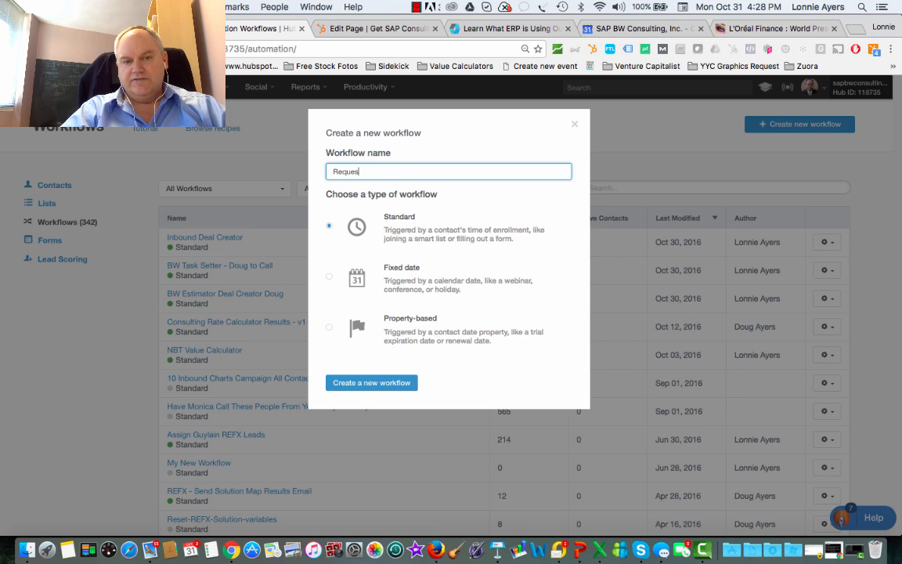
{"action": "type", "text": "t SAP BW"}
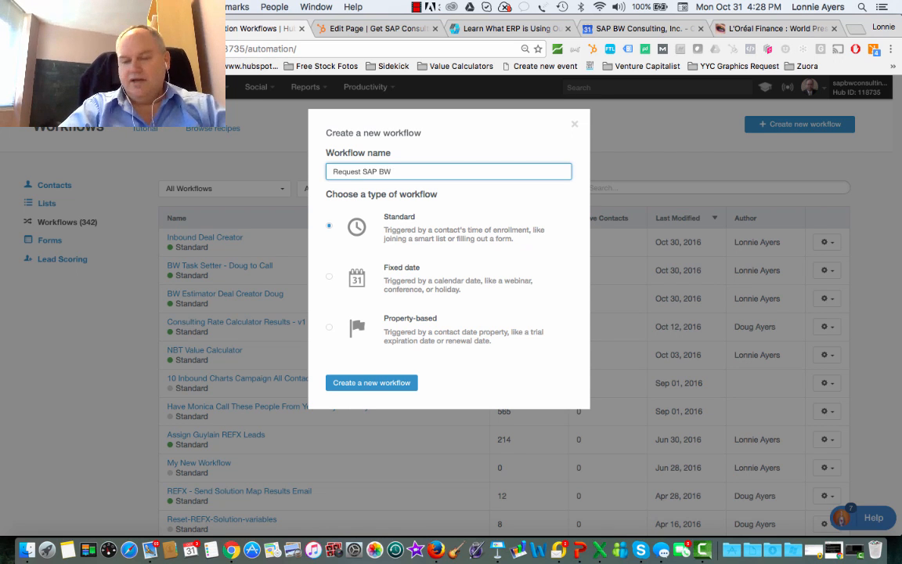
{"action": "type", "text": " Consult"}
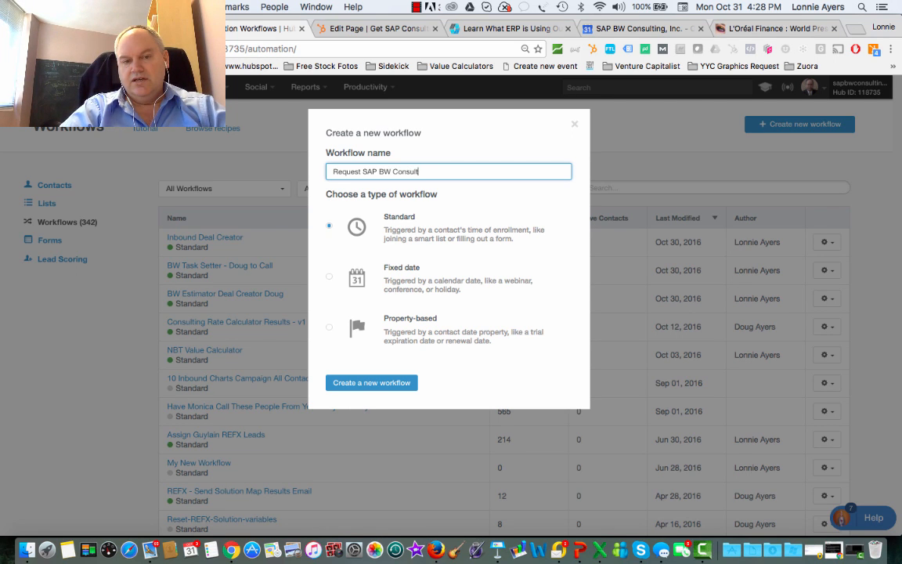
{"action": "type", "text": "ing Deal C"}
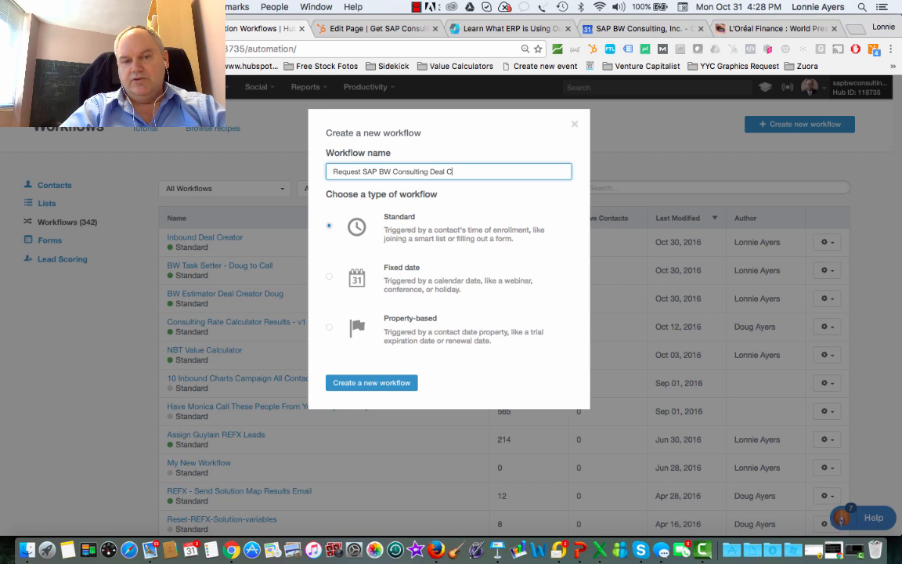
{"action": "type", "text": "reation"}
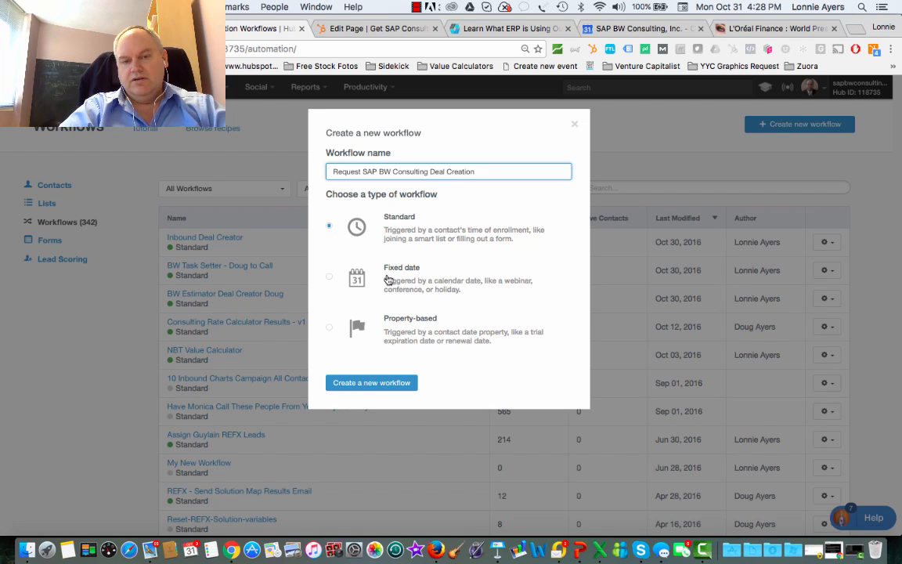
{"action": "left_click", "coordinate": [358, 384]}
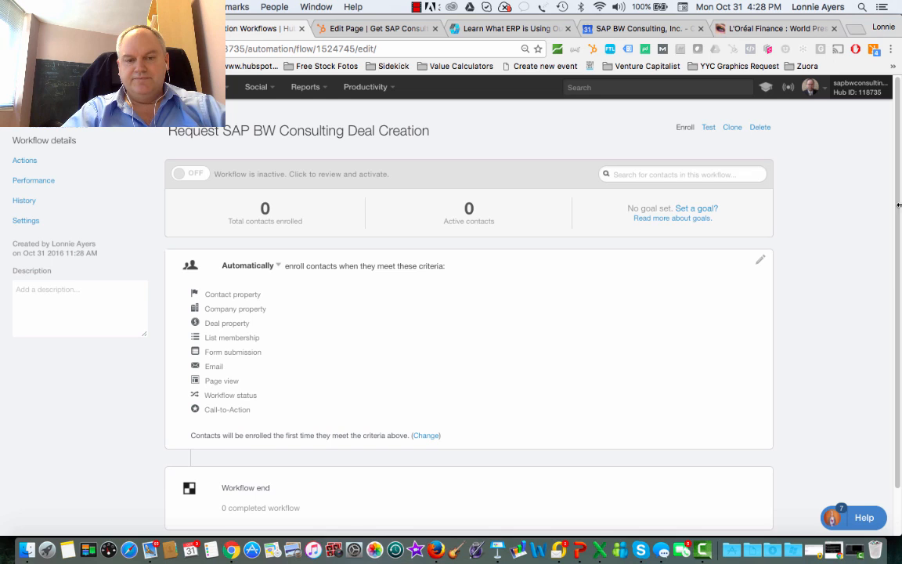
Step: Start a list membership enrollment criterion for contacts who are members of a list, and open the list choices
{"action": "scroll", "coordinate": [898, 255], "scroll_direction": "down", "scroll_amount": 1}
{"action": "scroll", "coordinate": [898, 256], "scroll_direction": "down", "scroll_amount": 1}
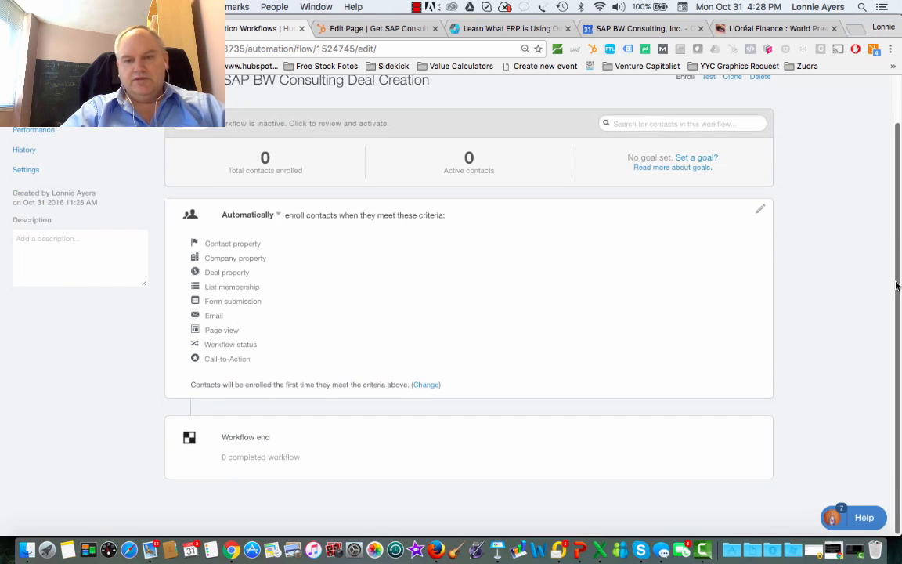
{"action": "left_click", "coordinate": [226, 288]}
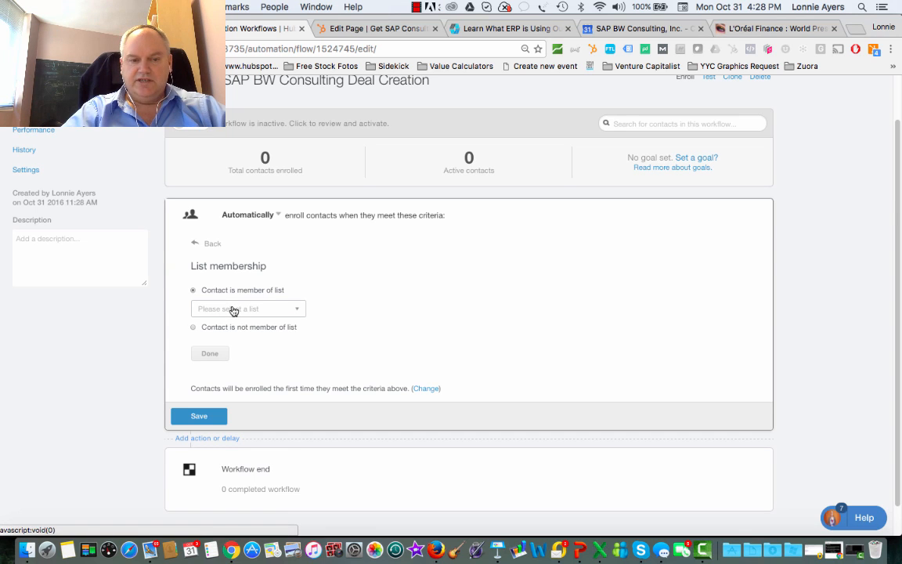
{"action": "left_click", "coordinate": [232, 310]}
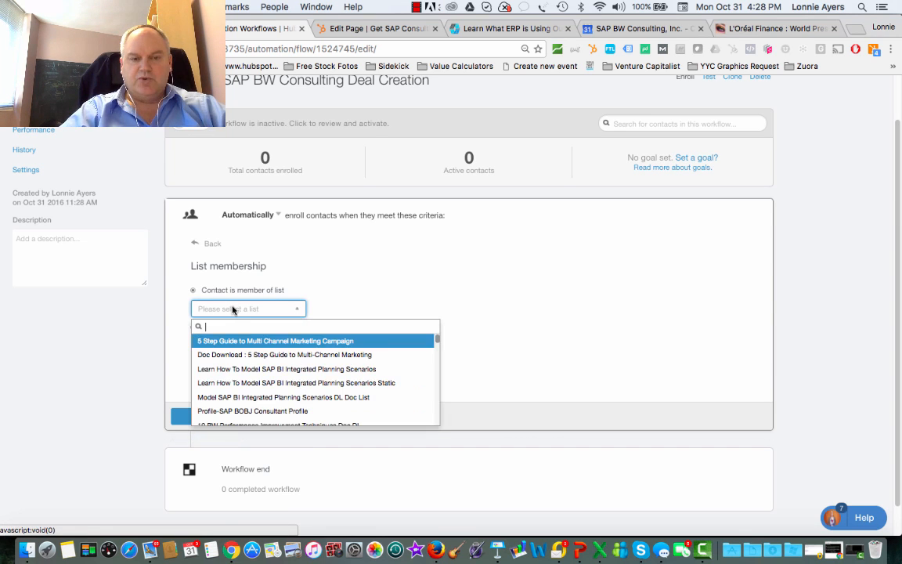
{"action": "type", "text": "Reques"}
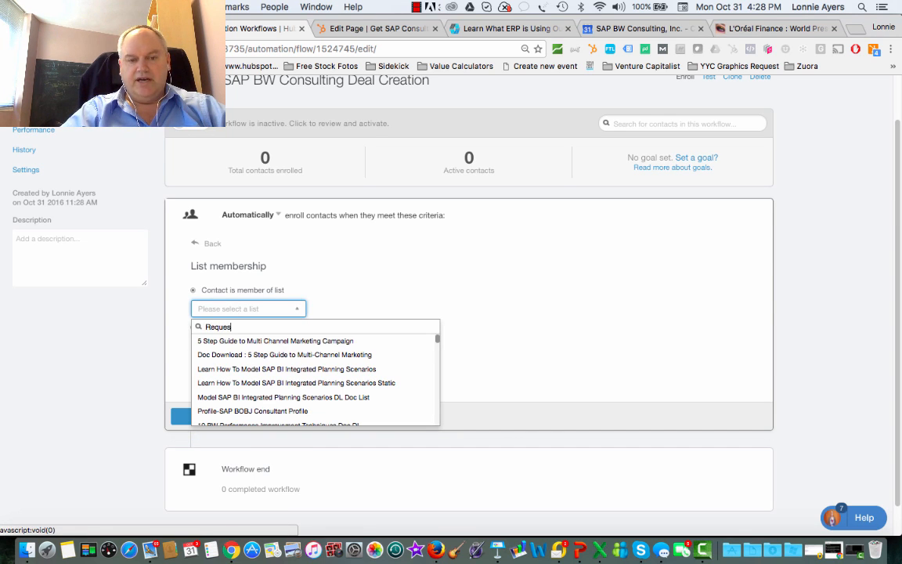
{"action": "type", "text": "t SAP BW"}
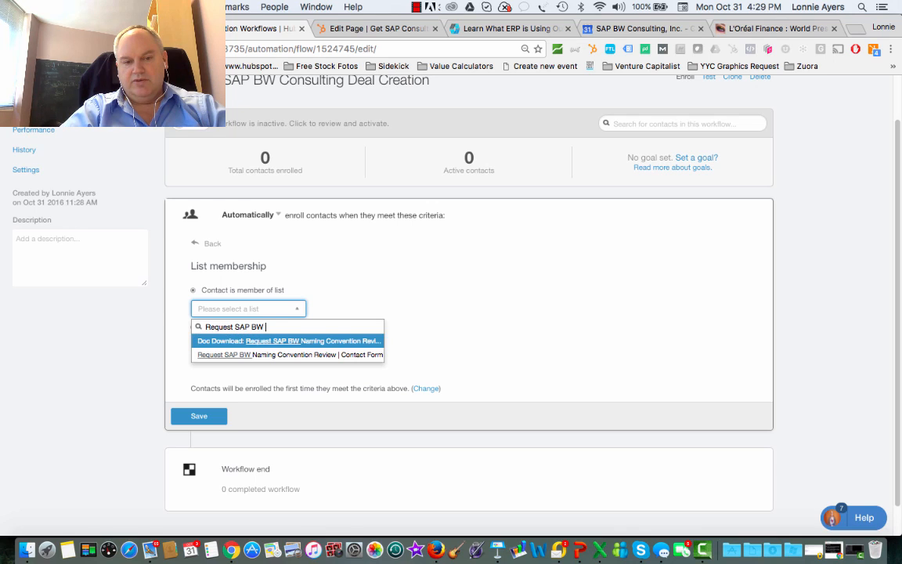
{"action": "type", "text": " C"}
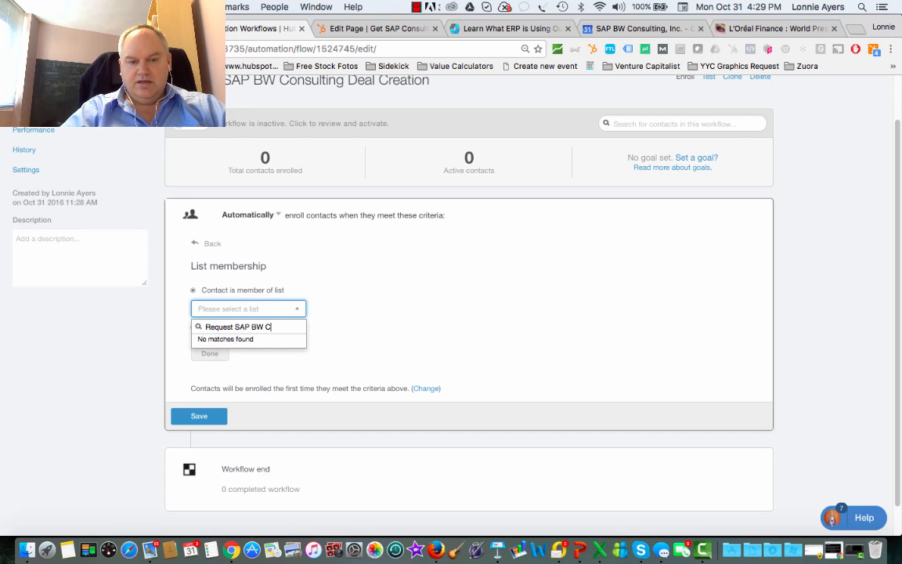
{"action": "key", "text": "BackSpace"}
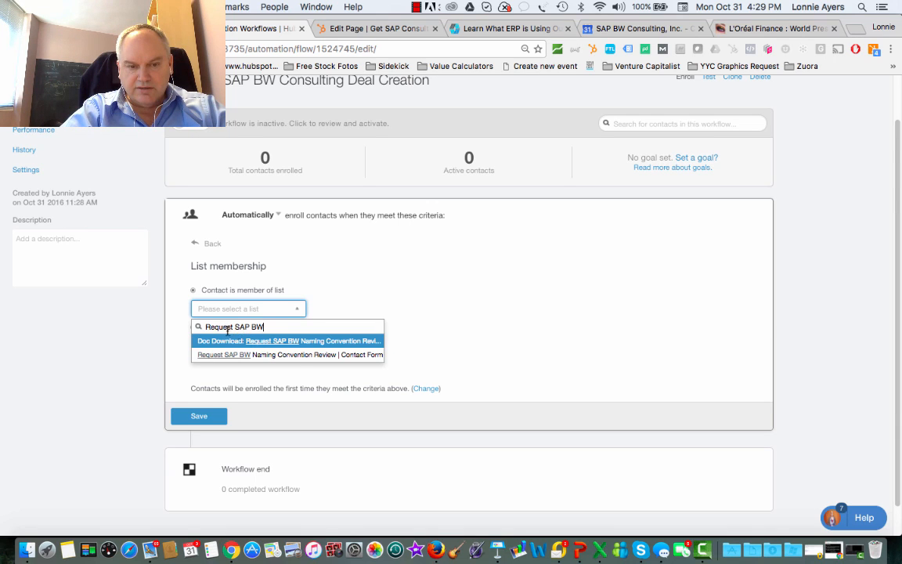
{"action": "left_click_drag", "start_coordinate": [235, 325], "coordinate": [209, 325]}
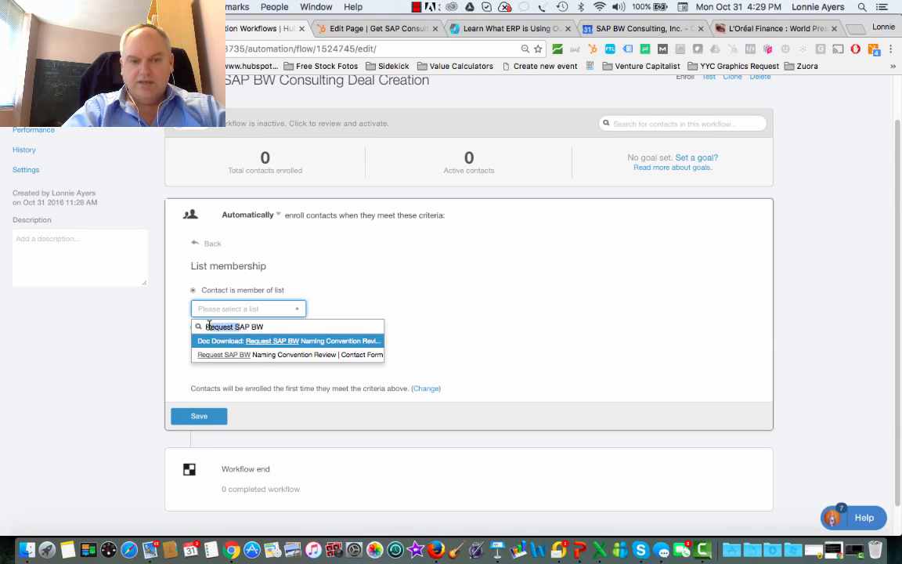
{"action": "key", "text": "BackSpace"}
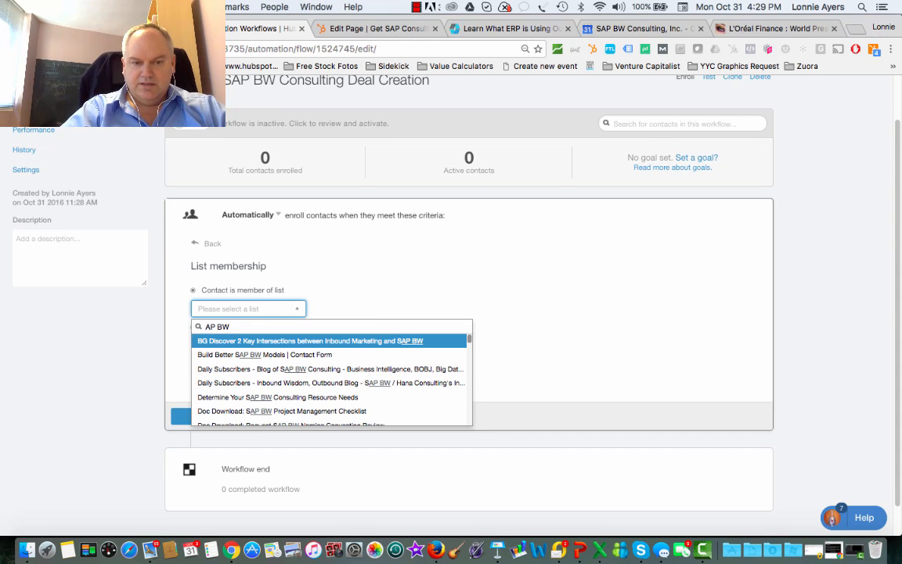
Step: Search for "SAP BW Consulting", choose the SAP BW Consulting Support Request list, and save the criterion with already matching contacts enrolled
{"action": "type", "text": "SAP"}
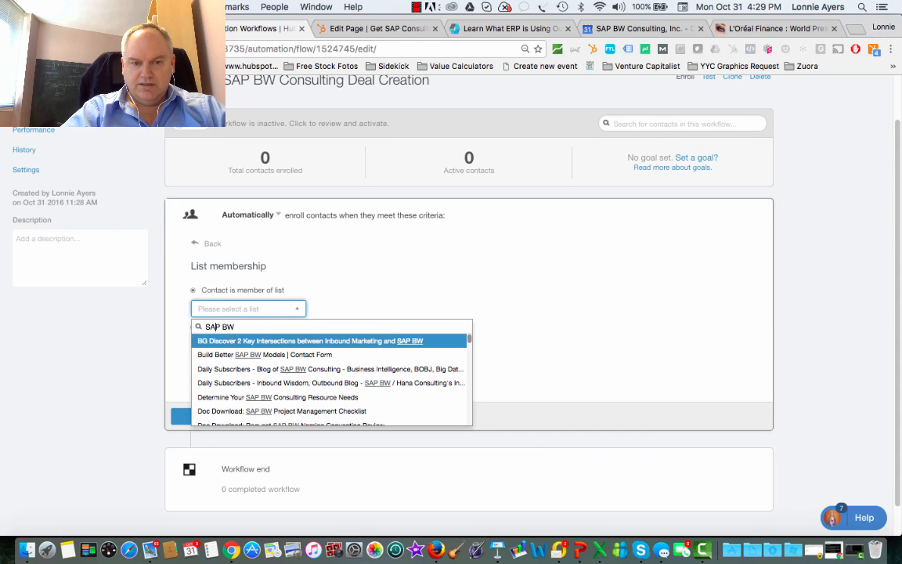
{"action": "type", "text": " BW "}
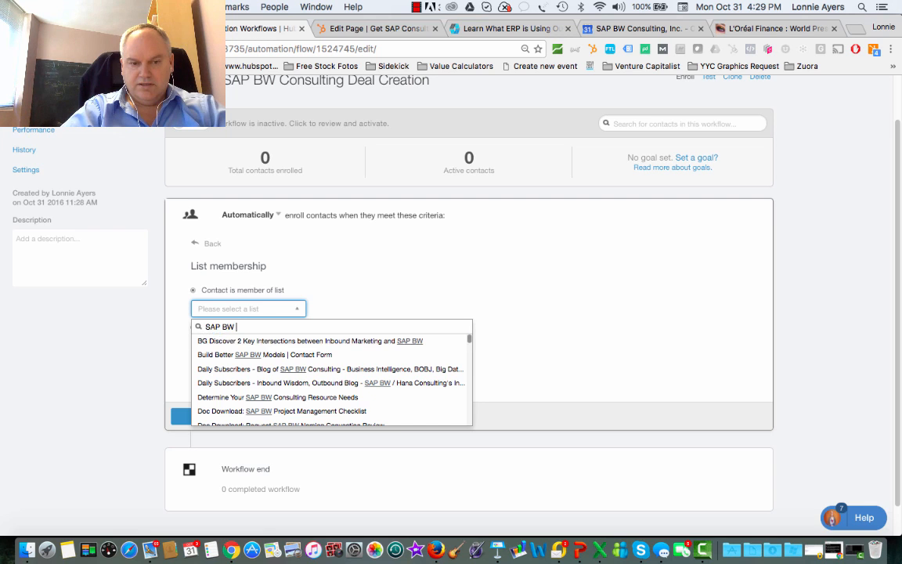
{"action": "type", "text": "Con"}
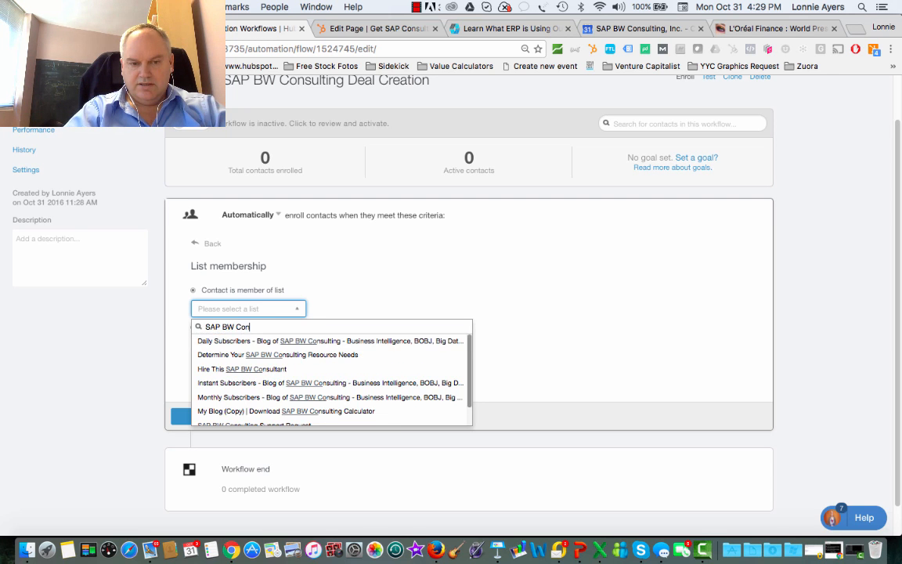
{"action": "type", "text": "sulting"}
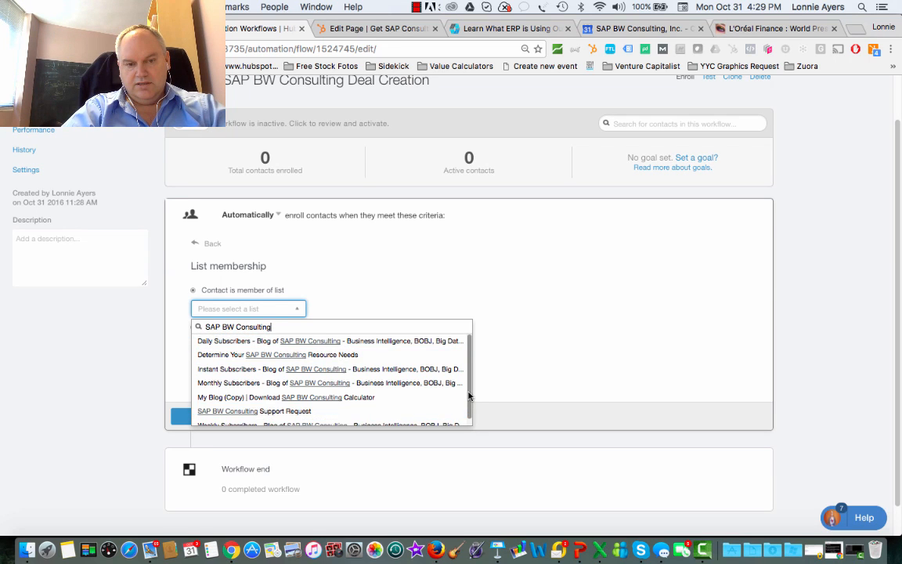
{"action": "left_click_drag", "start_coordinate": [470, 397], "coordinate": [464, 448]}
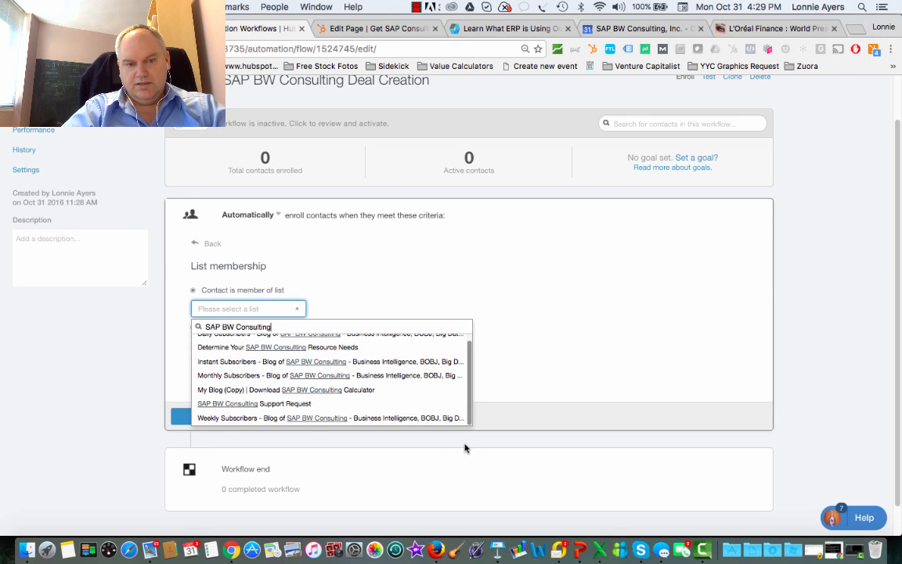
{"action": "left_click", "coordinate": [222, 405]}
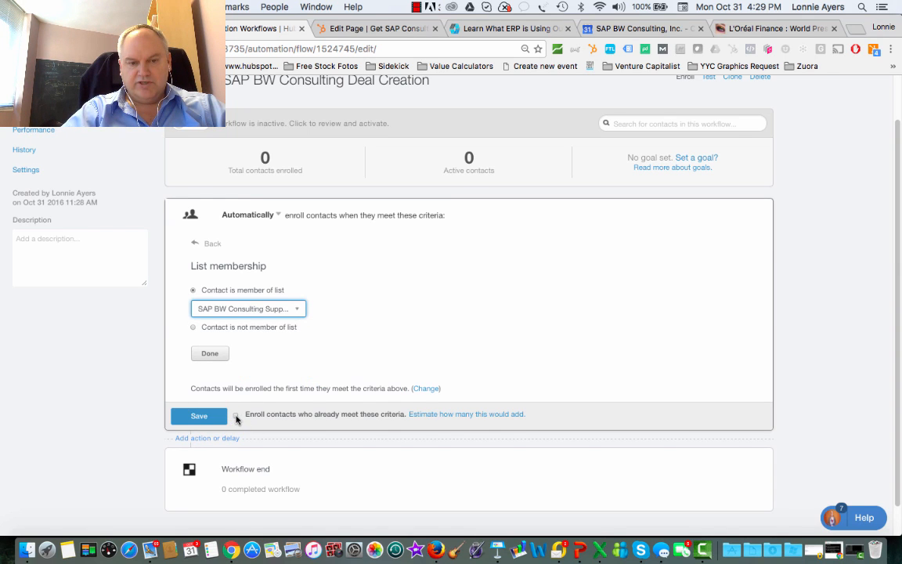
{"action": "left_click", "coordinate": [236, 416]}
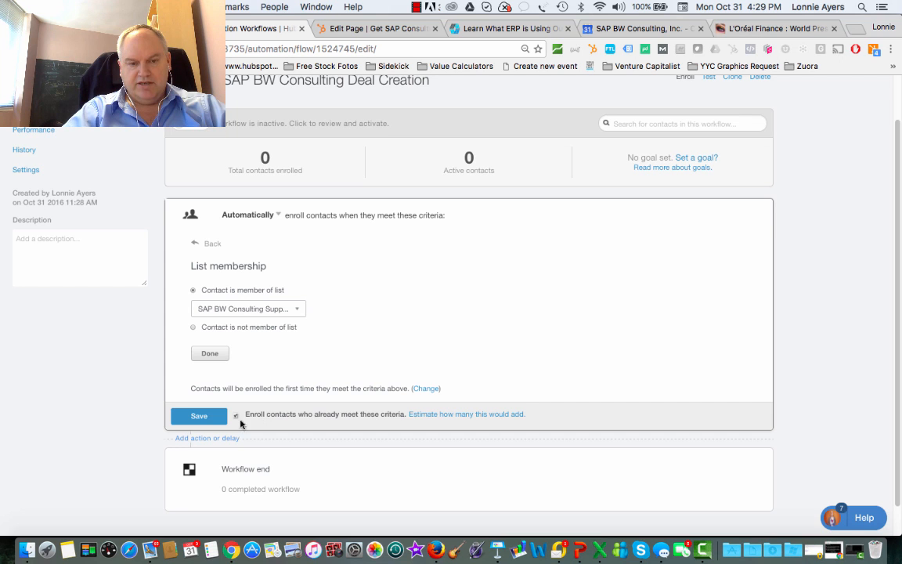
{"action": "left_click", "coordinate": [199, 419]}
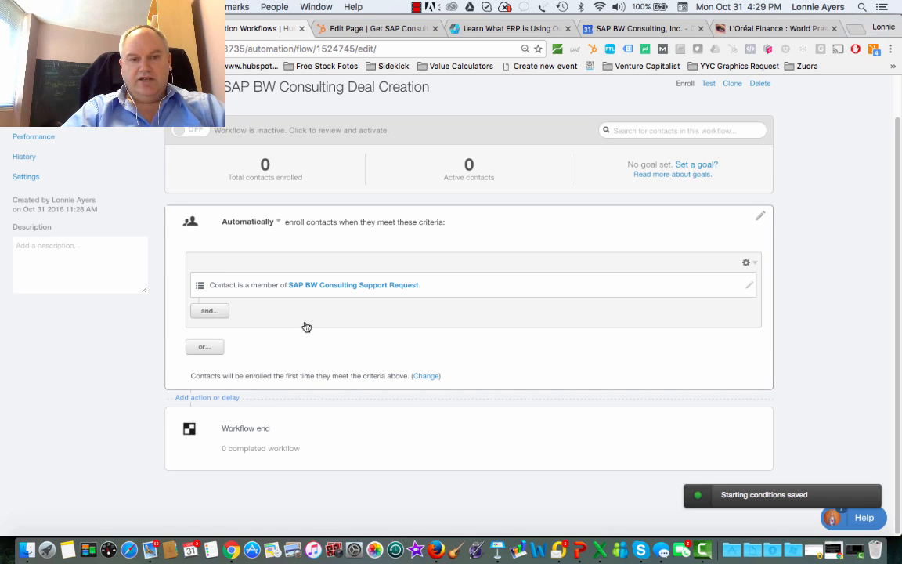
Step: Add a "Create a deal" action to the workflow after the enrollment criteria
{"action": "left_click", "coordinate": [215, 398]}
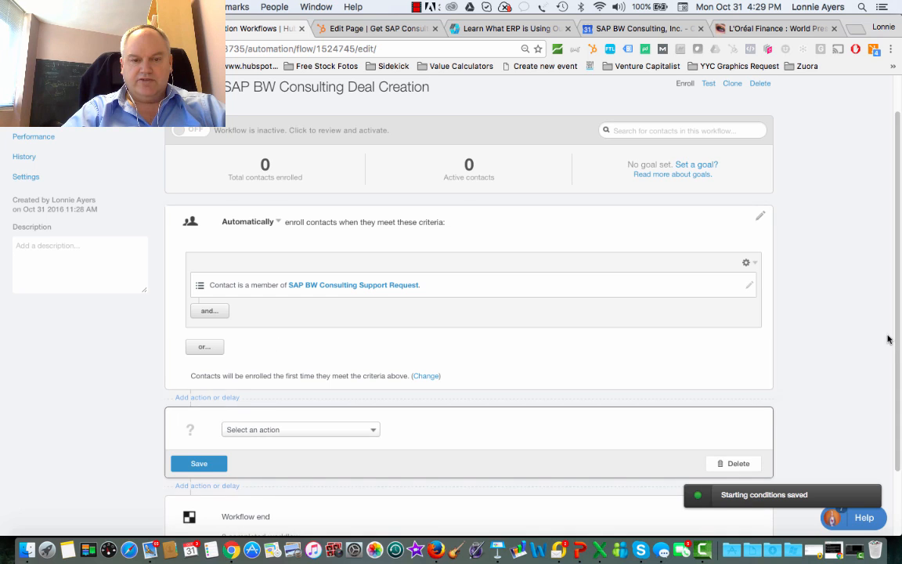
{"action": "scroll", "coordinate": [887, 338], "scroll_direction": "down", "scroll_amount": 2}
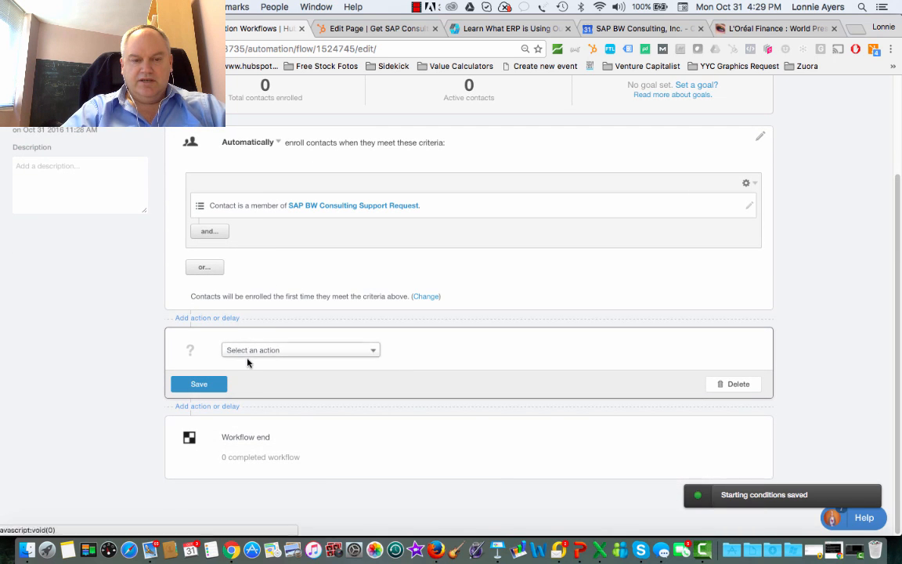
{"action": "left_click", "coordinate": [249, 349]}
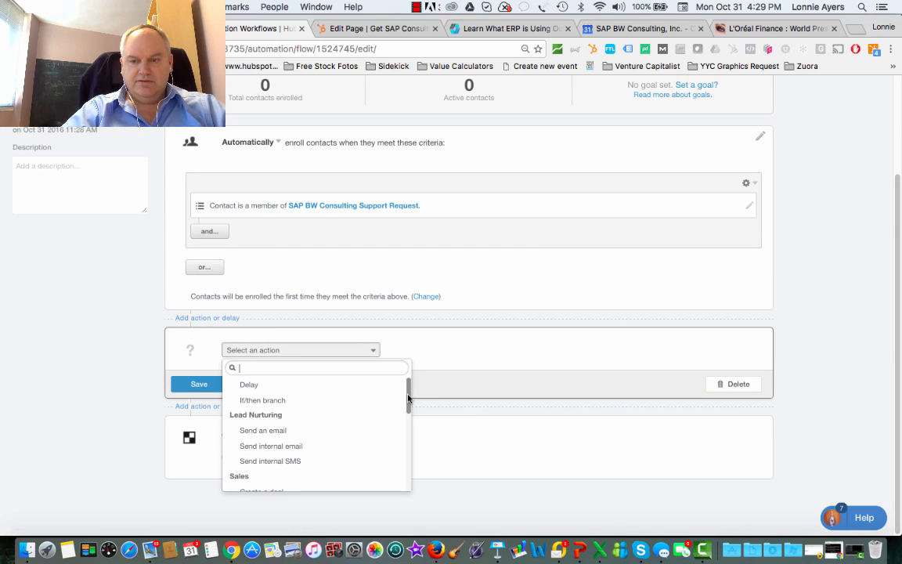
{"action": "left_click_drag", "start_coordinate": [407, 398], "coordinate": [407, 426]}
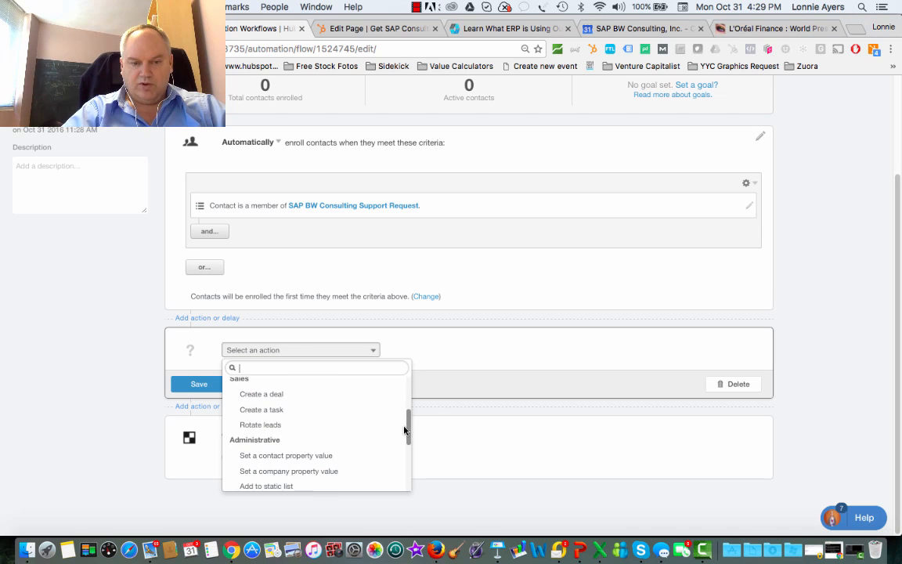
{"action": "left_click", "coordinate": [293, 395]}
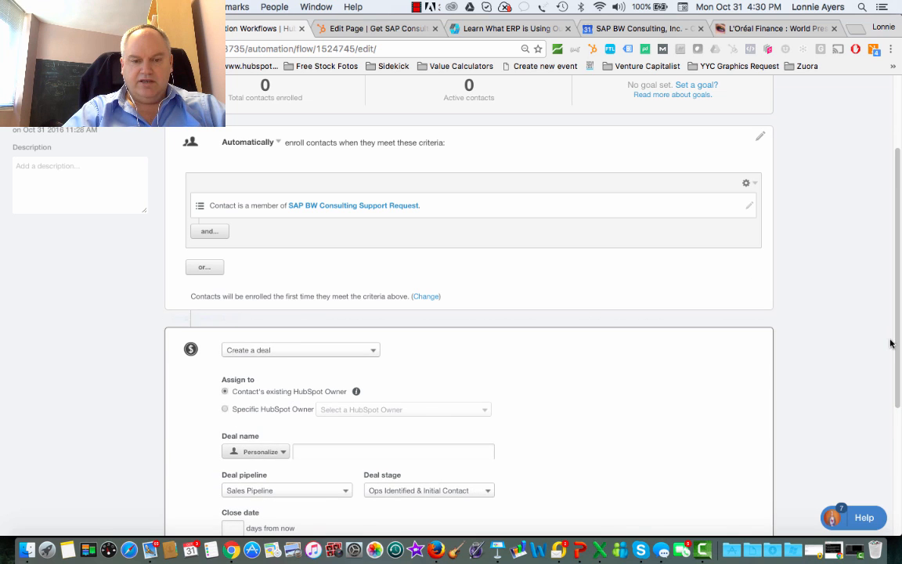
Step: Assign the deal to a specific HubSpot owner, choosing the sales contact's sapbwconsulting.com account rather than the contact's existing owner
{"action": "scroll", "coordinate": [897, 336], "scroll_direction": "down", "scroll_amount": 4}
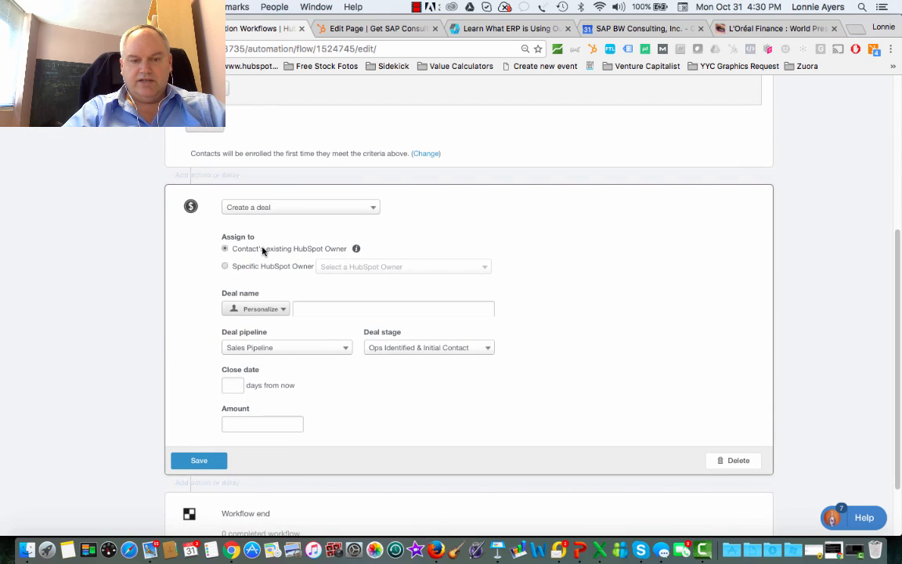
{"action": "left_click", "coordinate": [226, 268]}
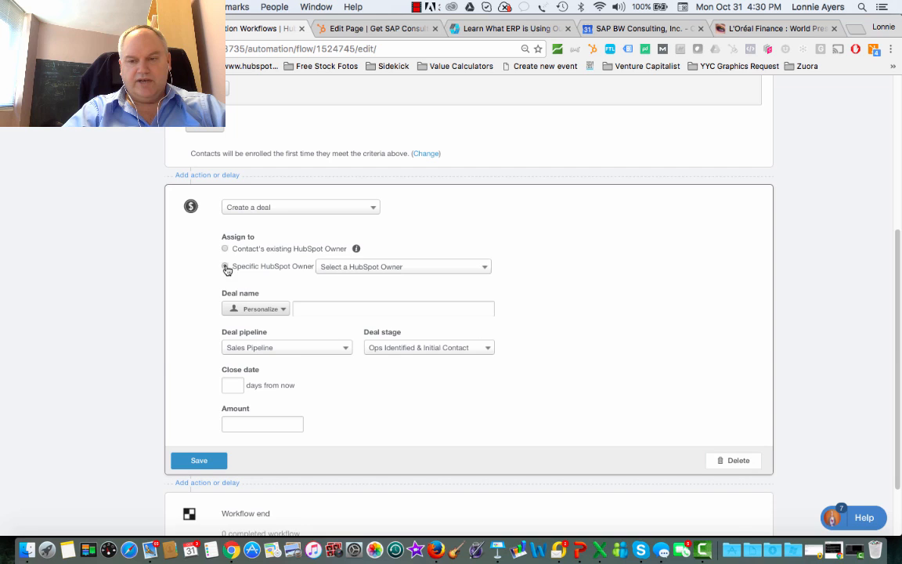
{"action": "left_click", "coordinate": [343, 267]}
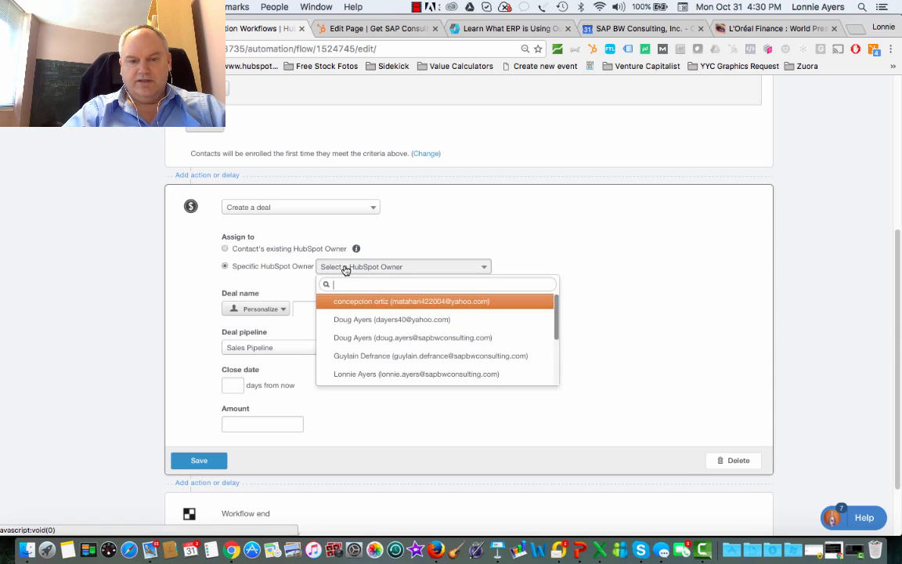
{"action": "left_click", "coordinate": [506, 338]}
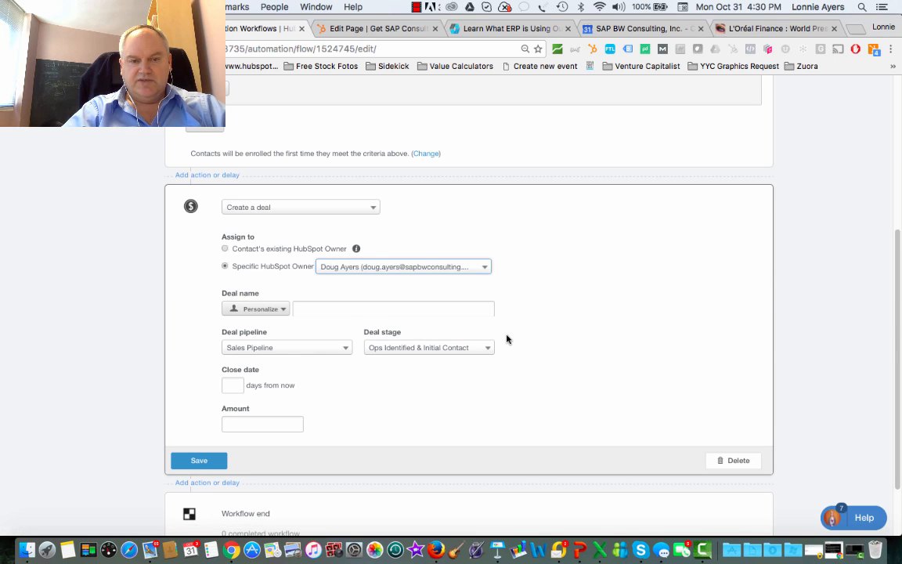
Step: Name the deal "Requested SAP BW Consulting Support"
{"action": "left_click", "coordinate": [313, 309]}
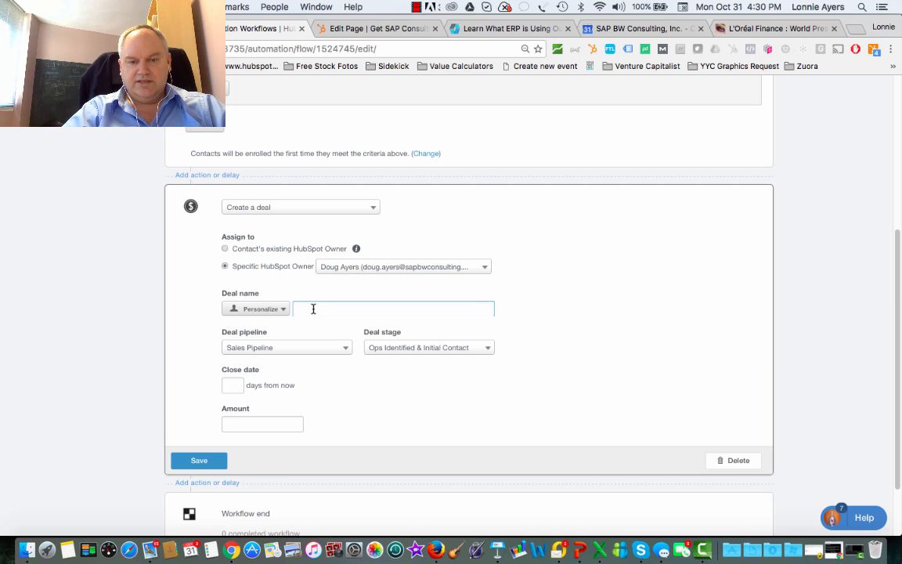
{"action": "type", "text": "Rec"}
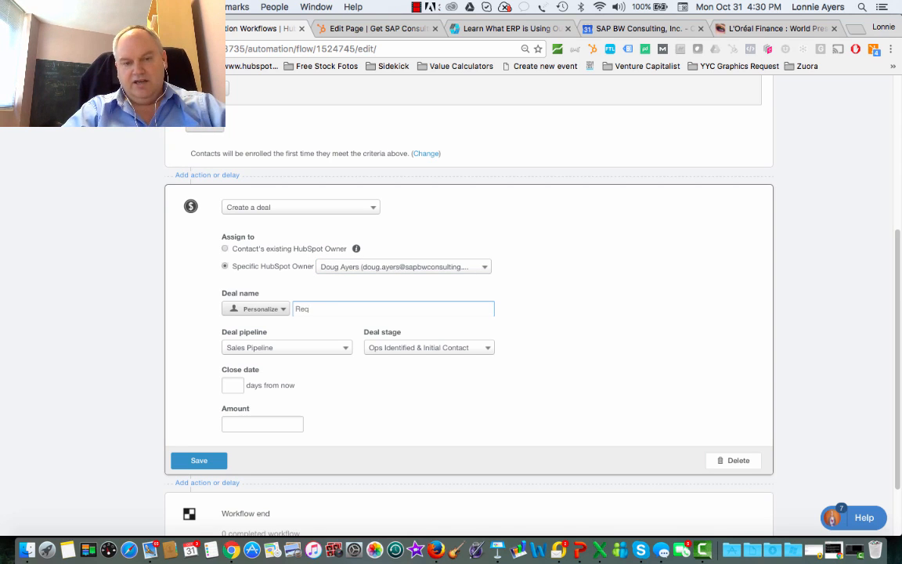
{"action": "type", "text": "uested S"}
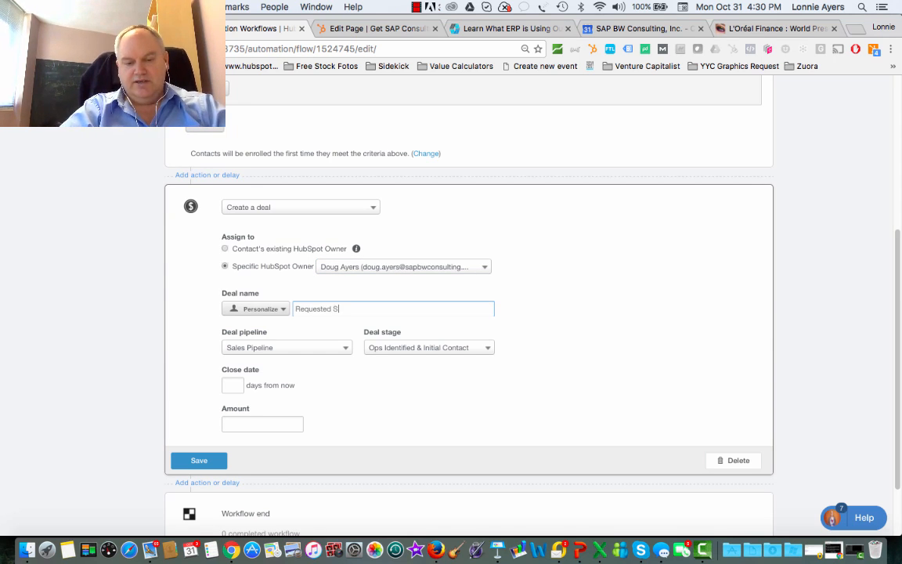
{"action": "type", "text": "AP BW Con"}
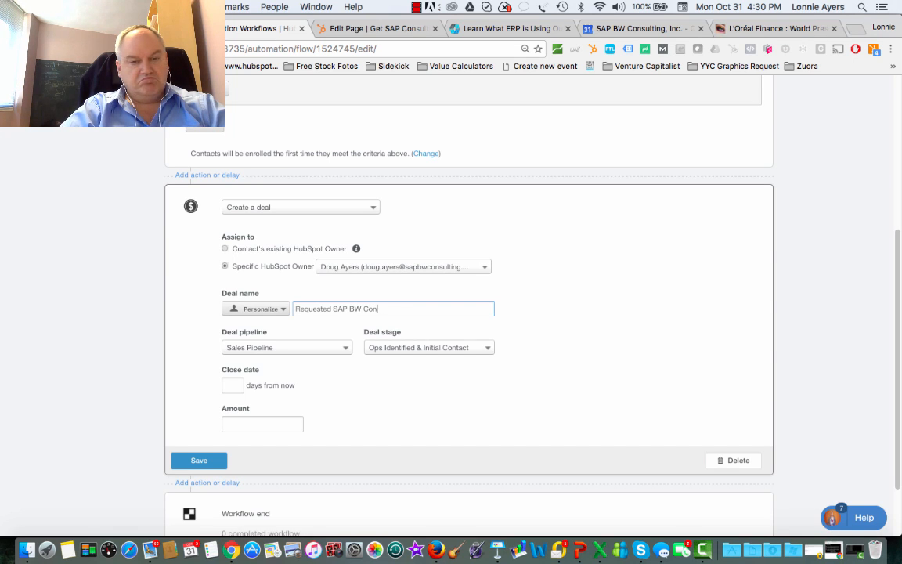
{"action": "type", "text": "sulting Supp"}
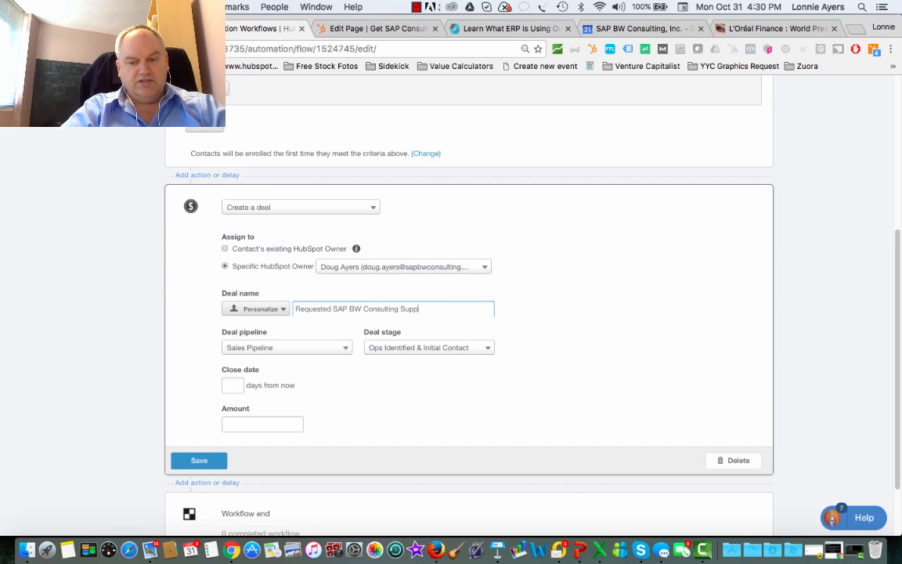
{"action": "type", "text": "ort"}
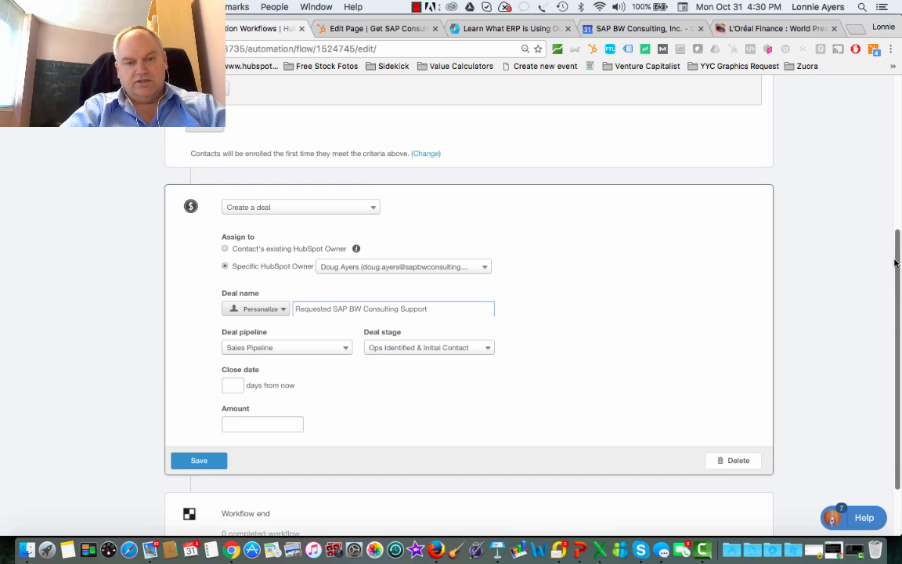
Step: Review the deal stages, keep Ops Identified & Initial Contact, and set the close date to 30 days from now
{"action": "scroll", "coordinate": [896, 263], "scroll_direction": "down", "scroll_amount": 2}
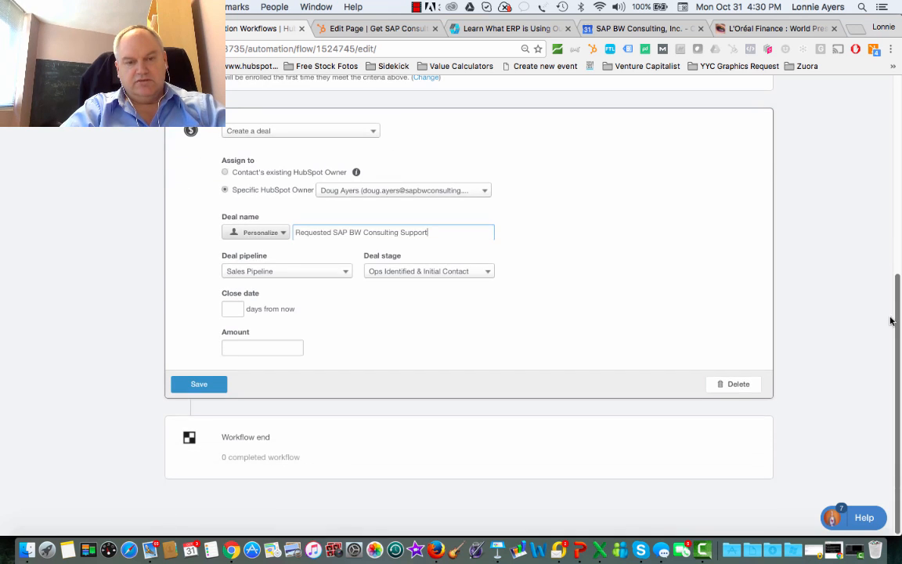
{"action": "left_click", "coordinate": [381, 274]}
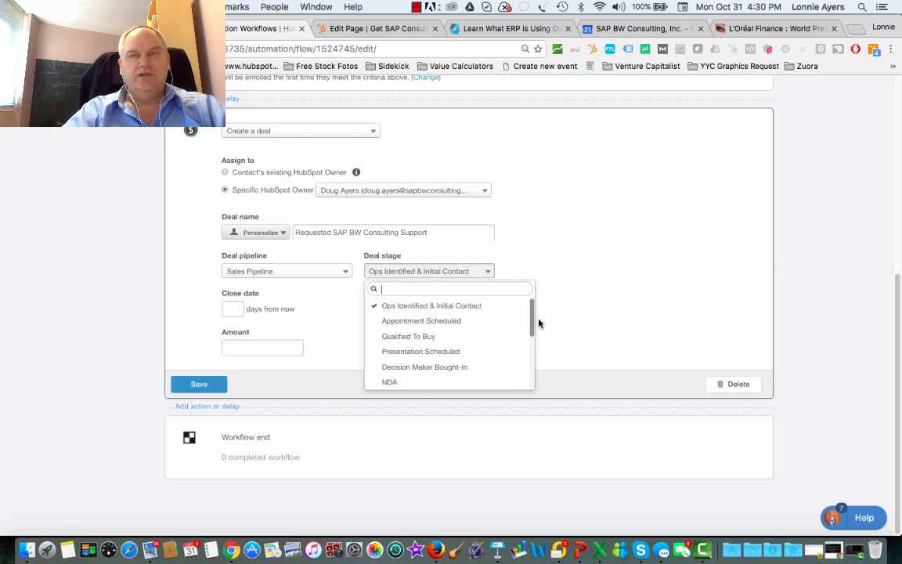
{"action": "mouse_move", "coordinate": [531, 316]}
{"action": "left_mouse_down"}
{"action": "mouse_move", "coordinate": [531, 379]}
{"action": "mouse_move", "coordinate": [529, 306]}
{"action": "left_mouse_up"}
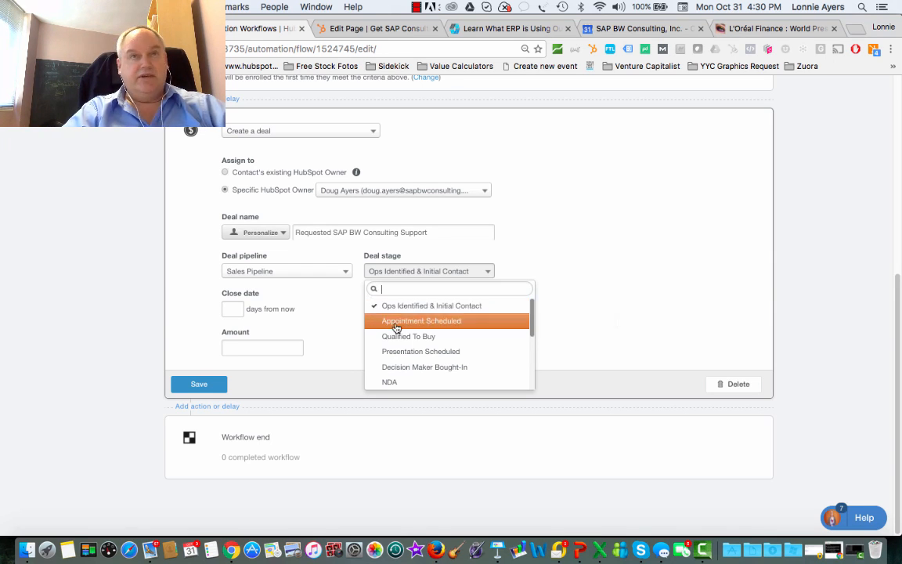
{"action": "left_click", "coordinate": [243, 310]}
{"action": "left_click", "coordinate": [230, 308]}
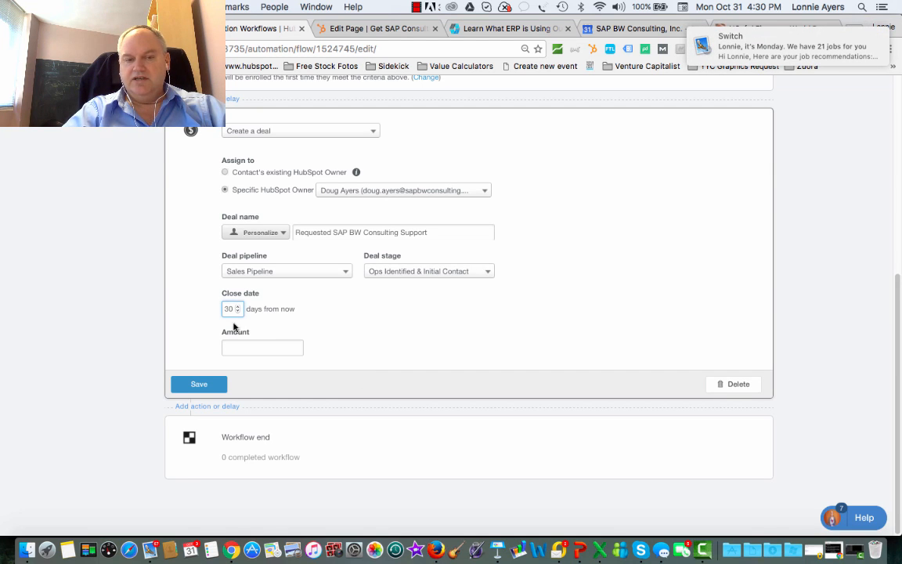
Step: Set the deal amount to 138000 and save the "Create a deal" action
{"action": "left_click", "coordinate": [240, 346]}
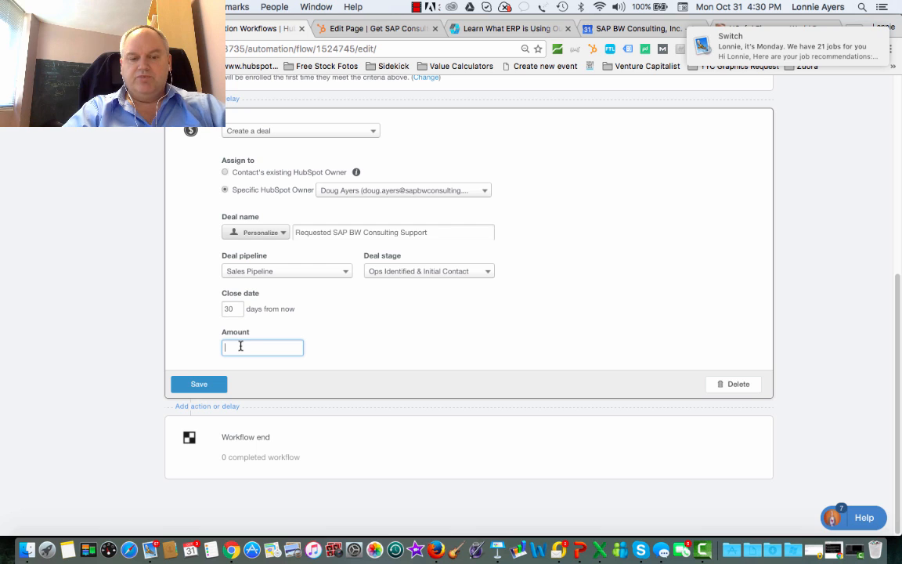
{"action": "type", "text": "138000"}
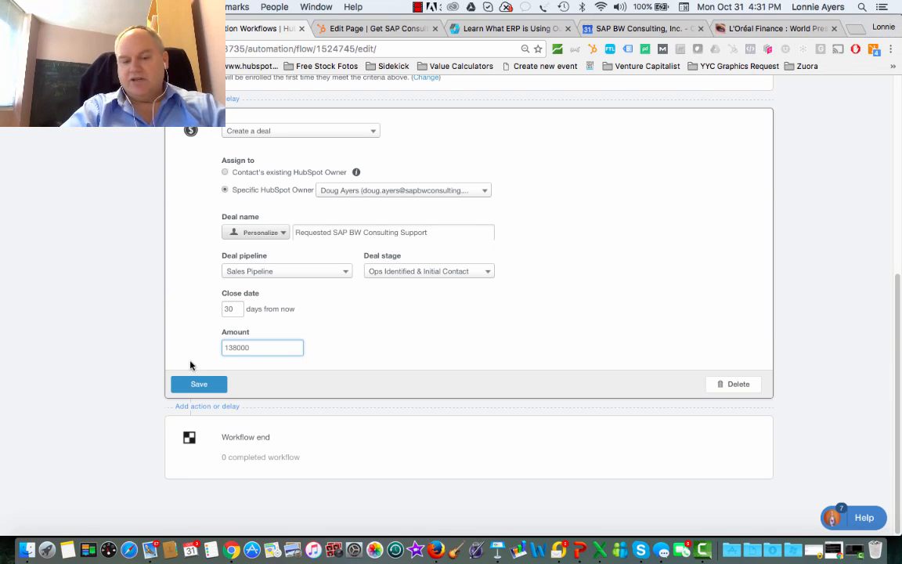
{"action": "left_click", "coordinate": [194, 383]}
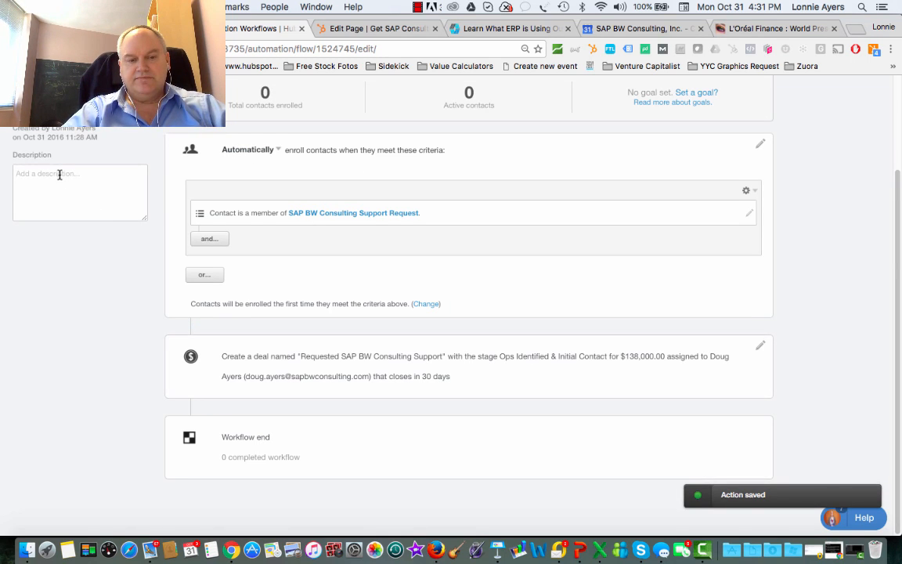
Step: Describe the workflow as "Creates a Deal for those who have requested SAP BW Consulting Support."
{"action": "type", "text": "Creates a De"}
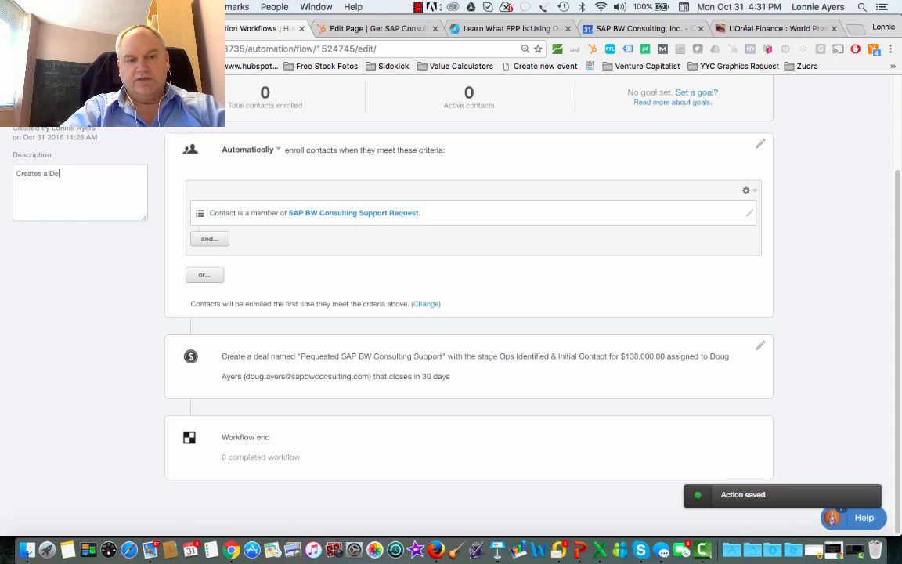
{"action": "type", "text": "al for t"}
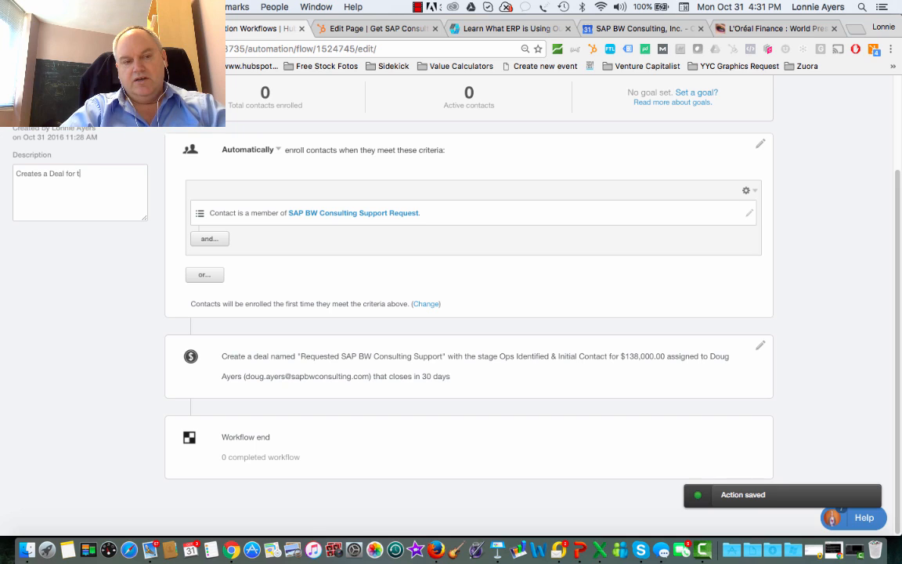
{"action": "type", "text": "hose "}
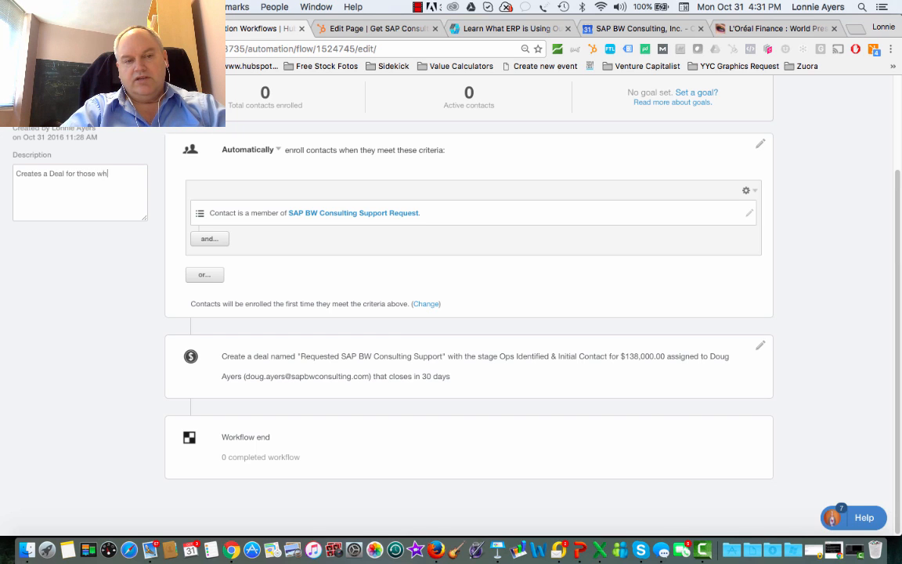
{"action": "type", "text": "who have req"}
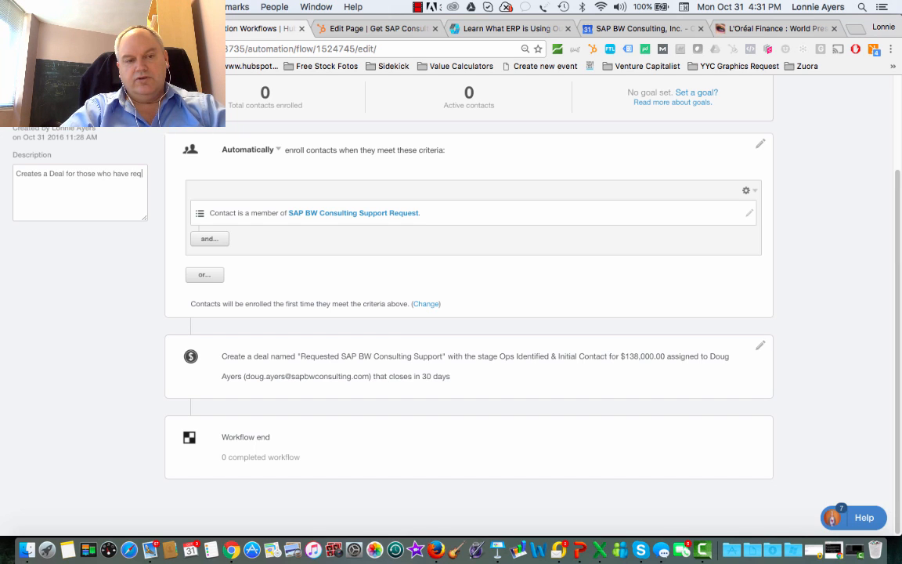
{"action": "type", "text": "uested SAP "}
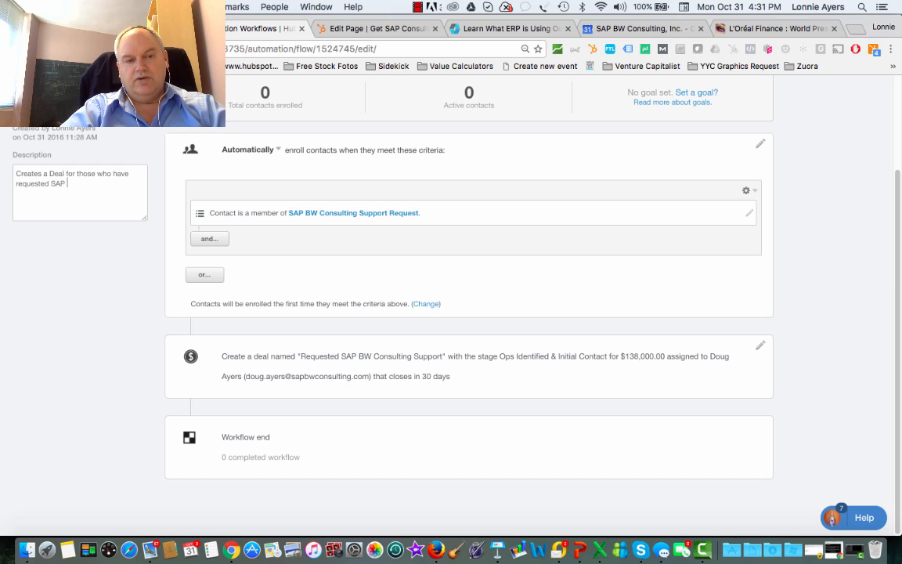
{"action": "type", "text": "BW Consulting"}
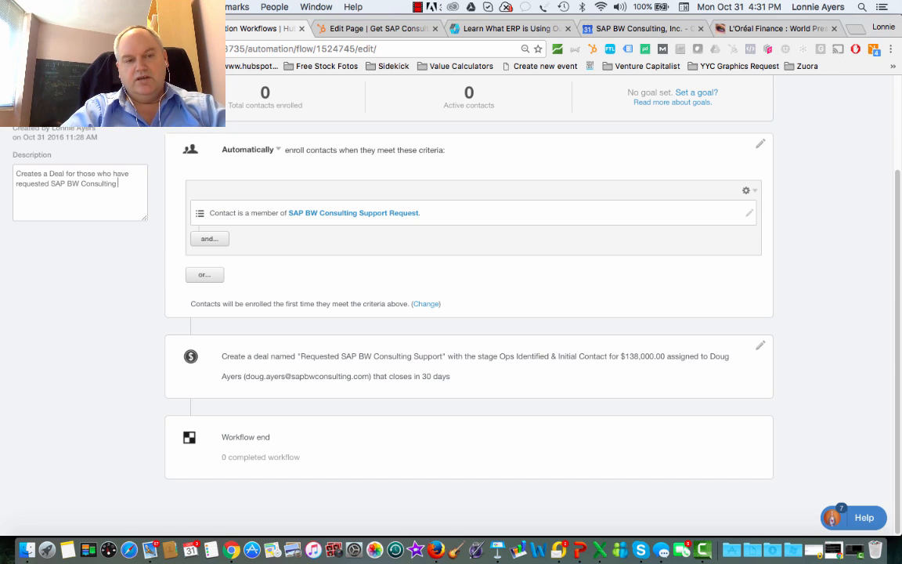
{"action": "type", "text": " Support"}
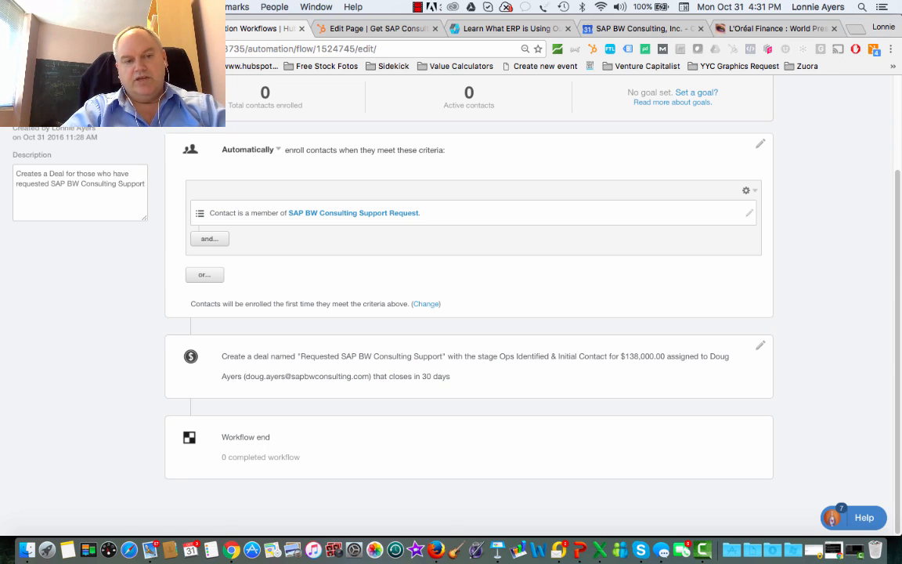
{"action": "type", "text": "."}
Step: Add Bounce List as a suppression list in the workflow settings and save the changes
{"action": "scroll", "coordinate": [898, 197], "scroll_direction": "up", "scroll_amount": 3}
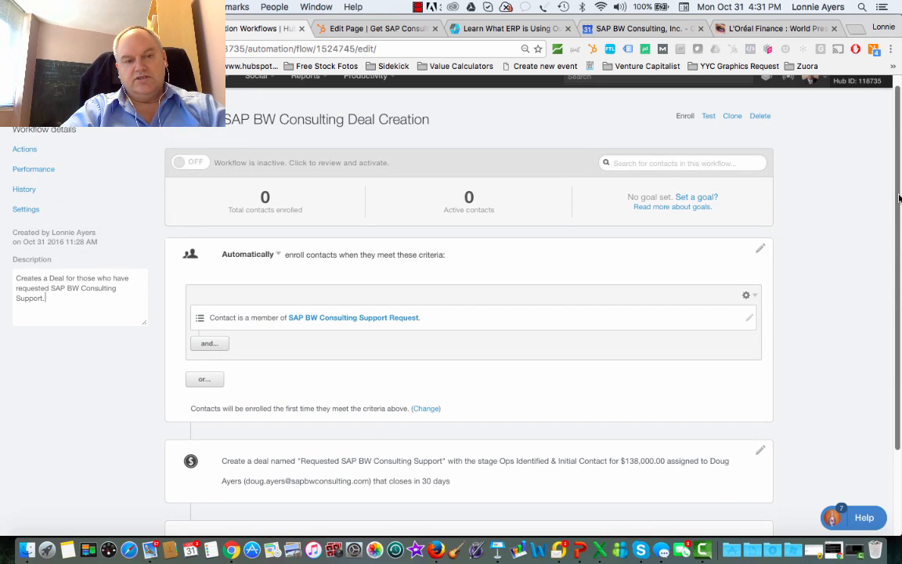
{"action": "left_click", "coordinate": [27, 210]}
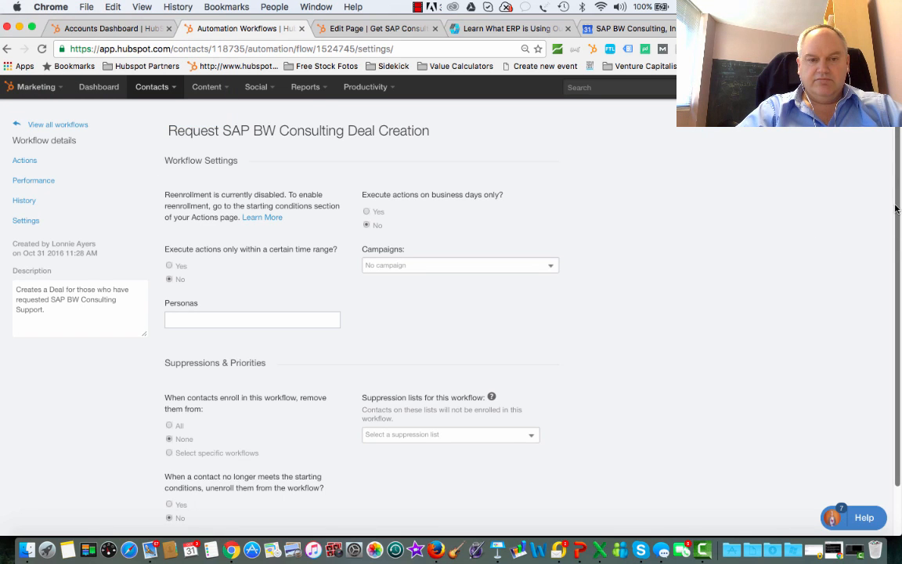
{"action": "left_click_drag", "start_coordinate": [896, 208], "coordinate": [897, 251]}
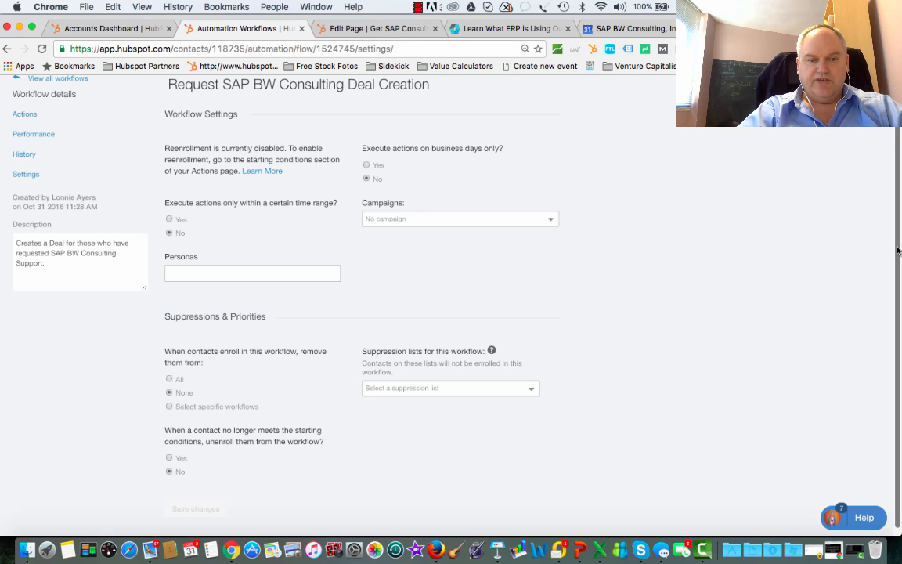
{"action": "left_click", "coordinate": [417, 389]}
{"action": "type", "text": "bounc"}
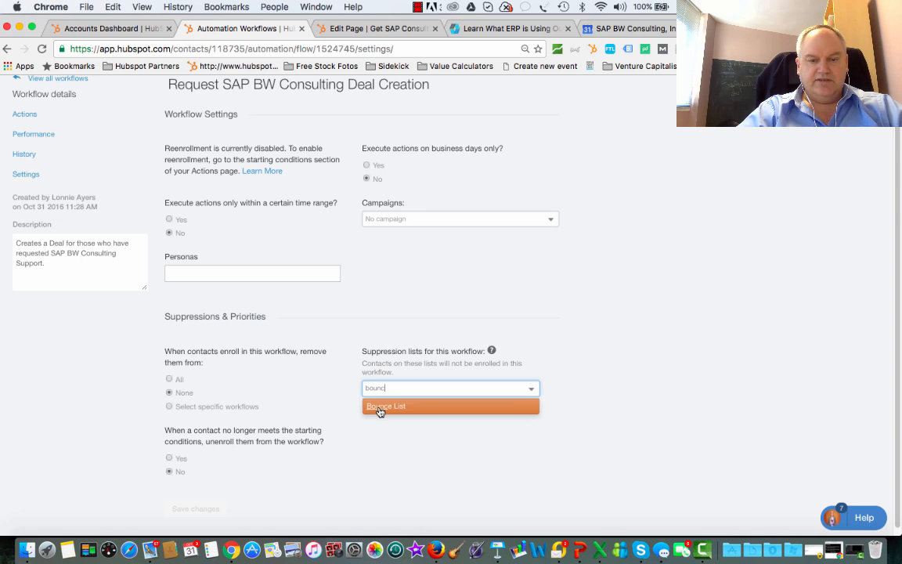
{"action": "left_click", "coordinate": [382, 406]}
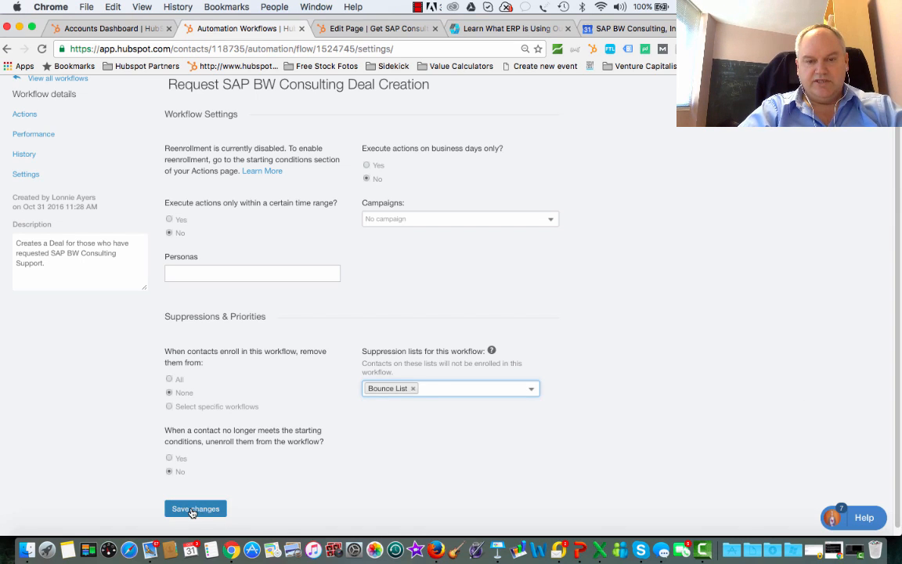
{"action": "left_click", "coordinate": [191, 510]}
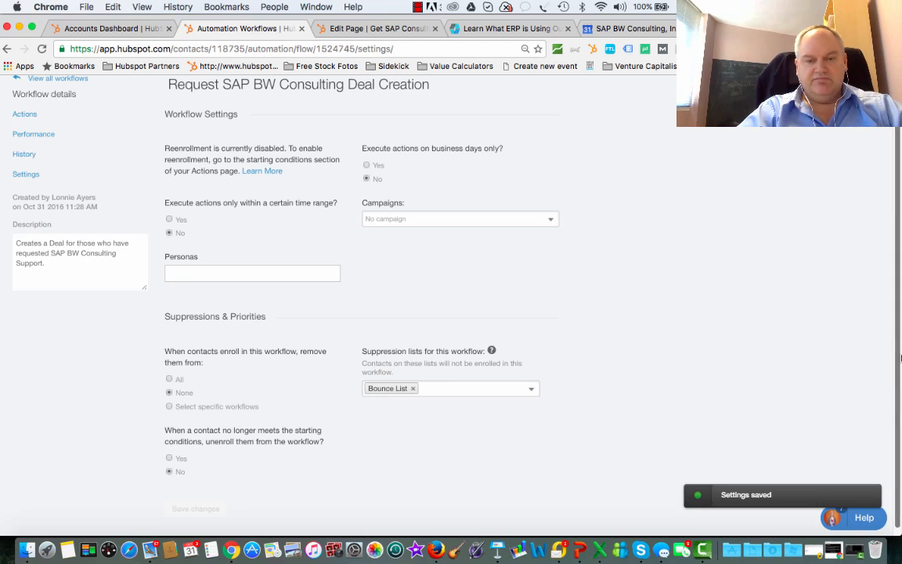
Step: Return to the workflow's actions and start activating it to bring up the pre-activation review
{"action": "scroll", "coordinate": [896, 360], "scroll_direction": "up", "scroll_amount": 2}
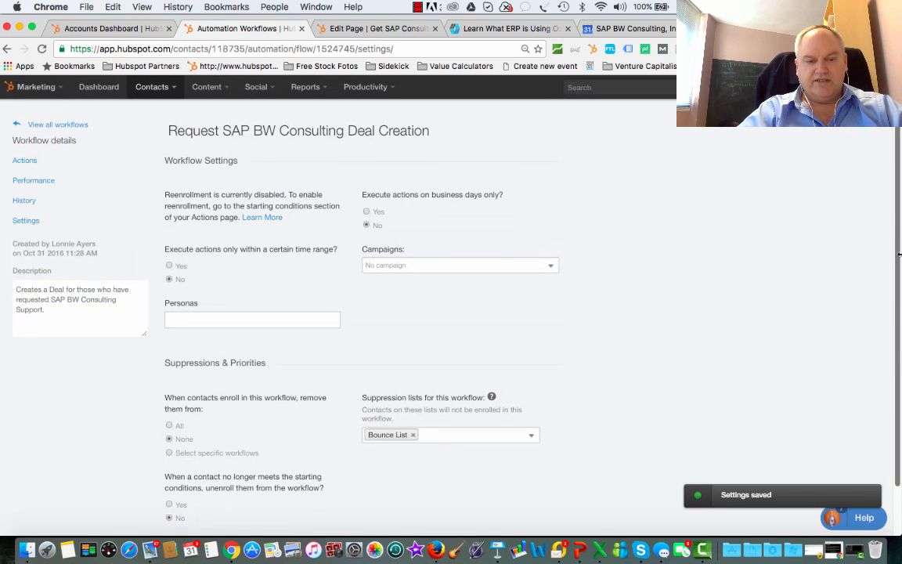
{"action": "left_click", "coordinate": [23, 161]}
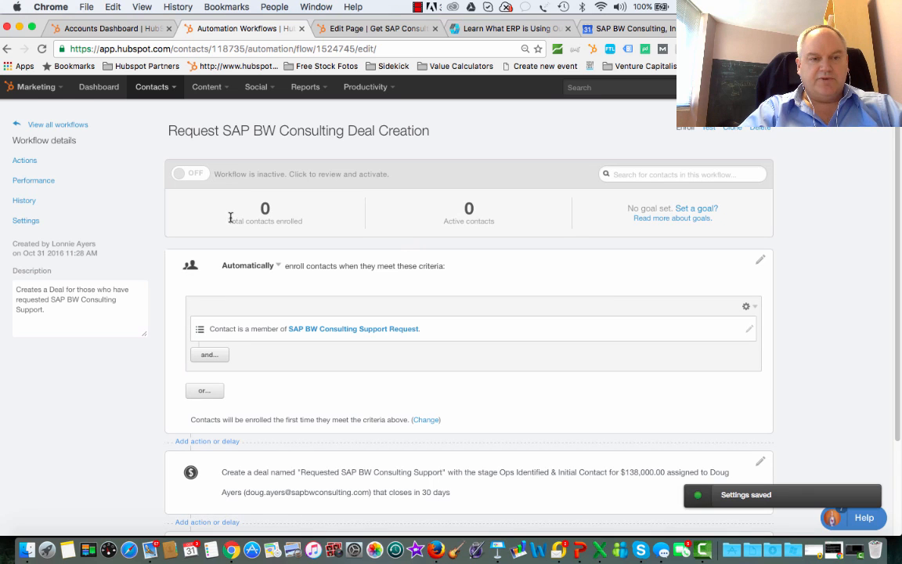
{"action": "left_click", "coordinate": [197, 177]}
{"action": "left_click", "coordinate": [215, 193]}
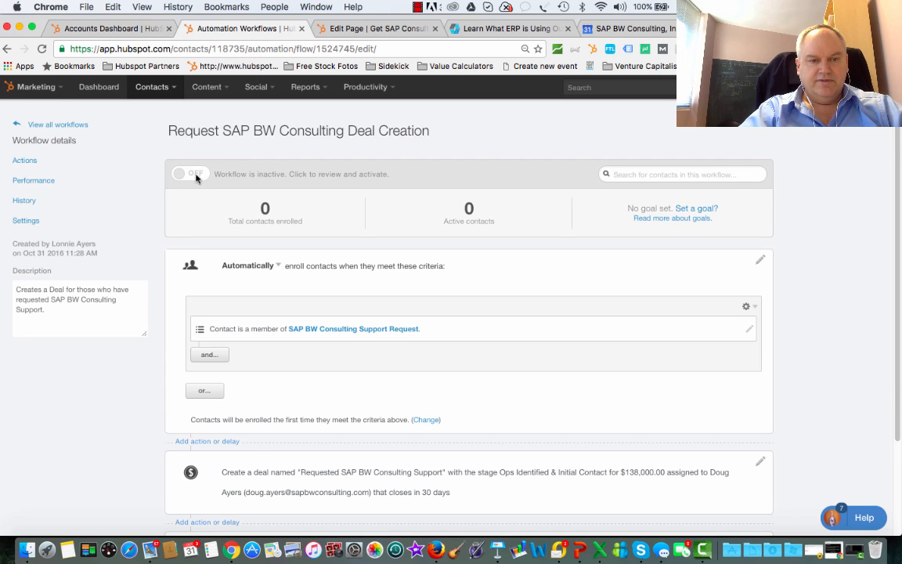
{"action": "left_click", "coordinate": [198, 176]}
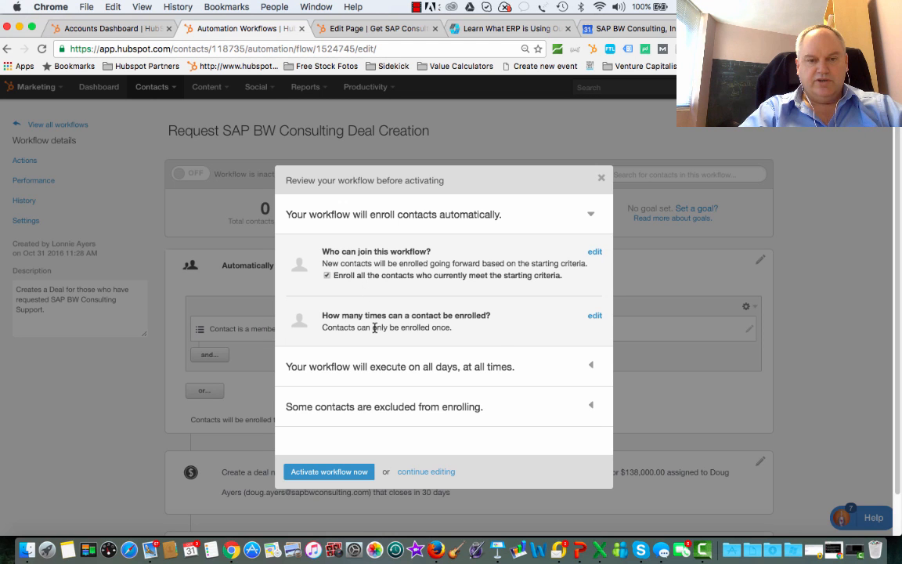
Step: Allow contacts to re-enroll in the workflow when manually enrolled or when they join the SAP BW Consulting Support Request list
{"action": "left_click", "coordinate": [592, 317]}
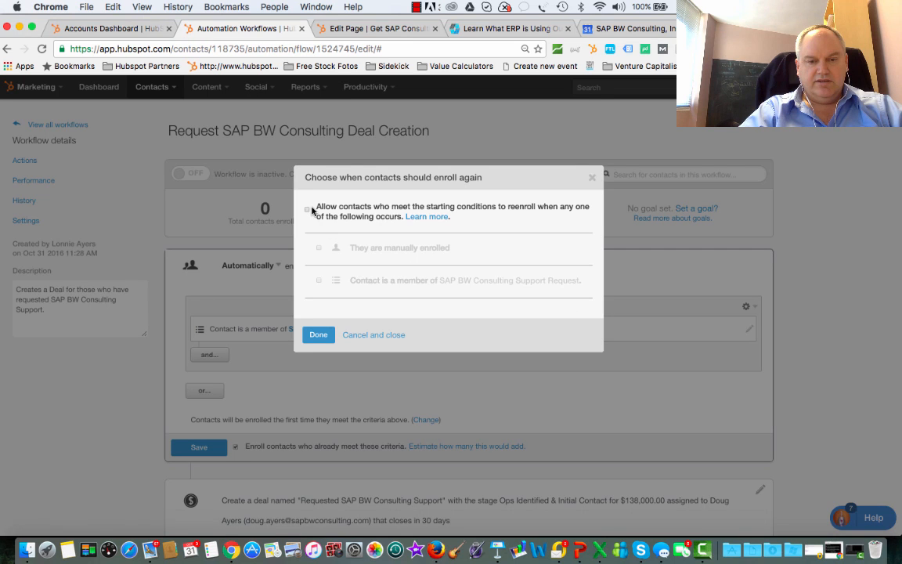
{"action": "left_click", "coordinate": [307, 210]}
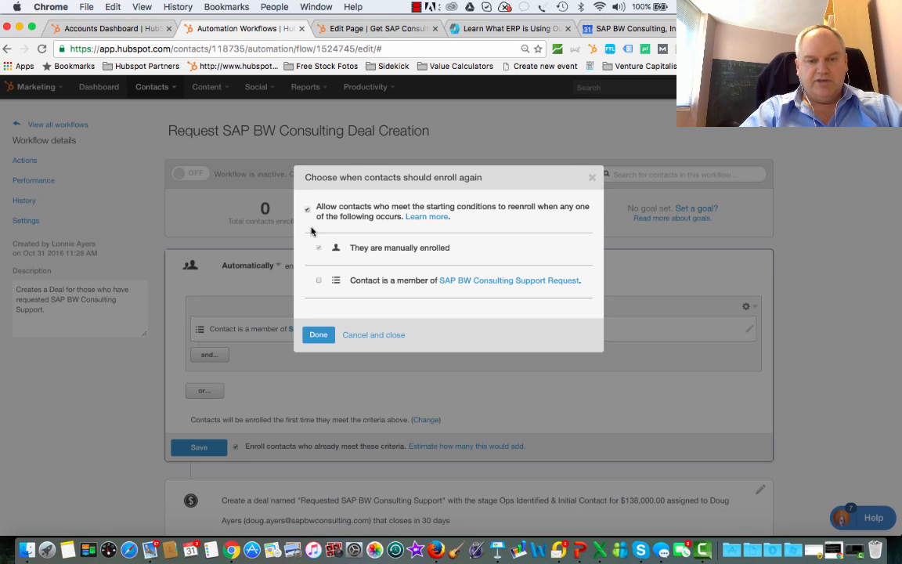
{"action": "left_click", "coordinate": [318, 281]}
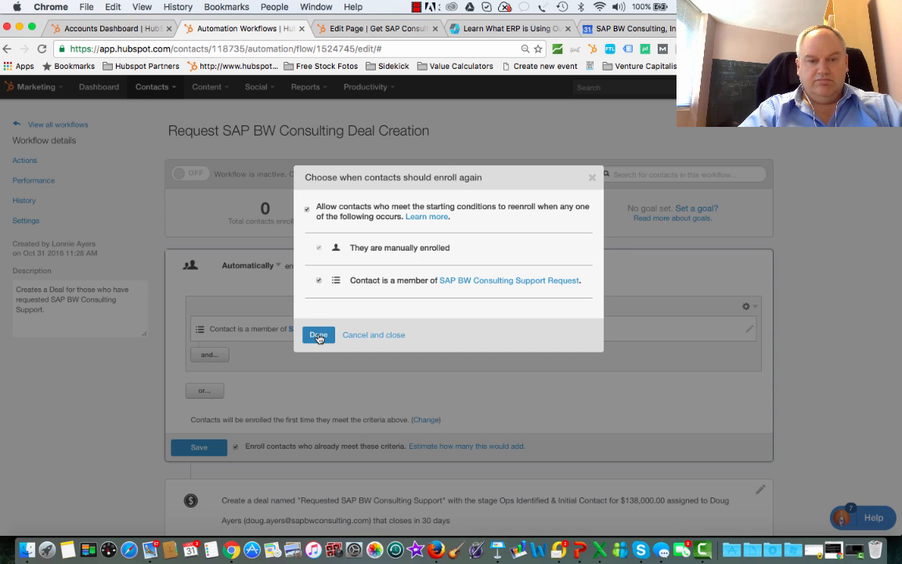
{"action": "left_click", "coordinate": [319, 335]}
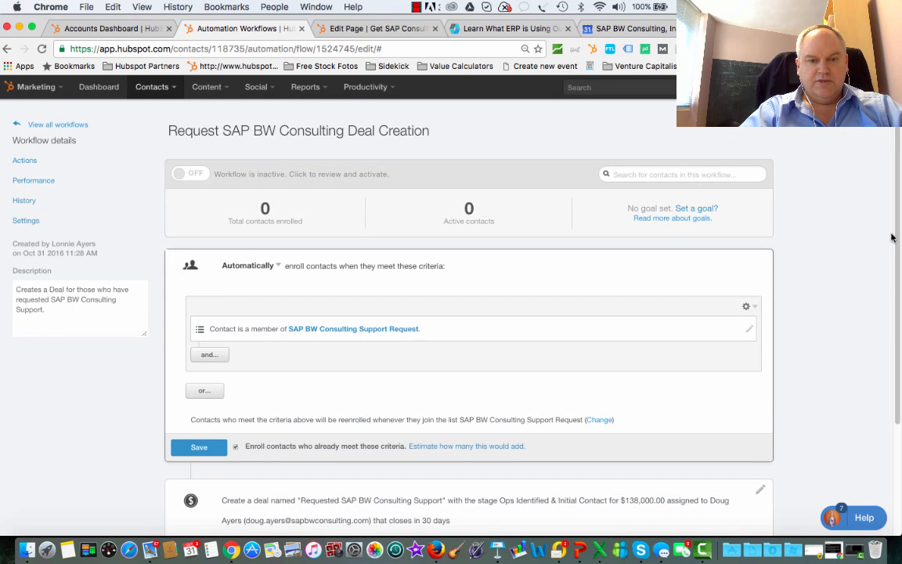
Step: Activate the Request SAP BW Consulting Deal Creation workflow after reviewing it, and dismiss the activation dialog
{"action": "scroll", "coordinate": [896, 235], "scroll_direction": "down", "scroll_amount": 3}
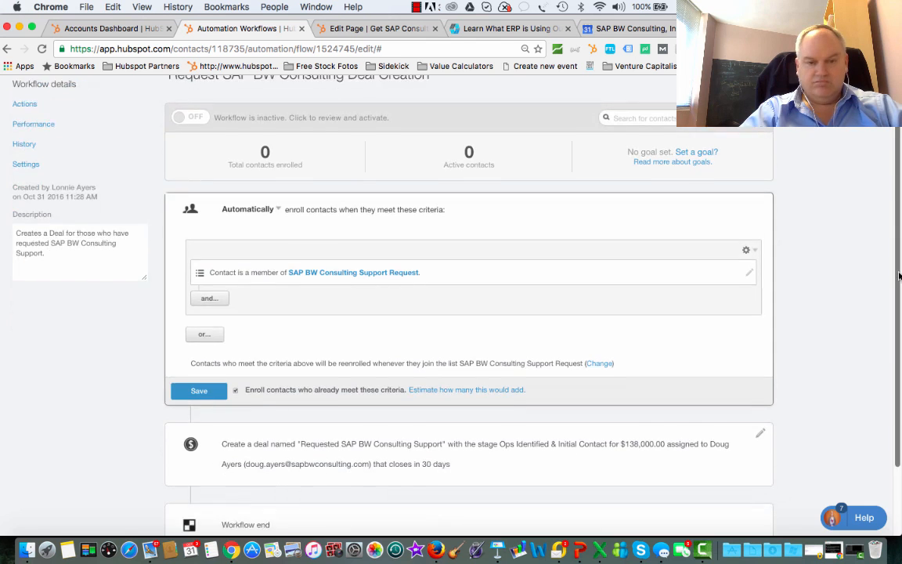
{"action": "scroll", "coordinate": [894, 235], "scroll_direction": "up", "scroll_amount": 3}
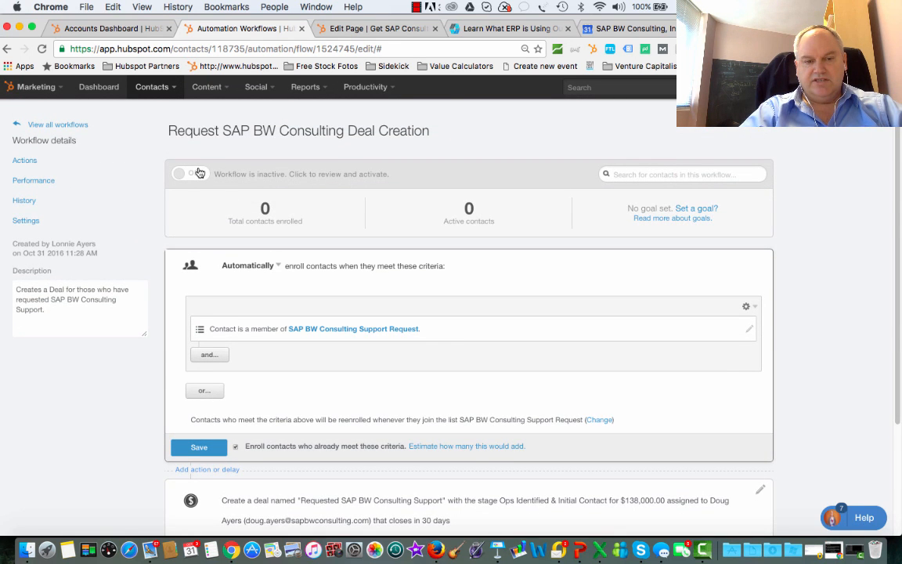
{"action": "left_click", "coordinate": [198, 173]}
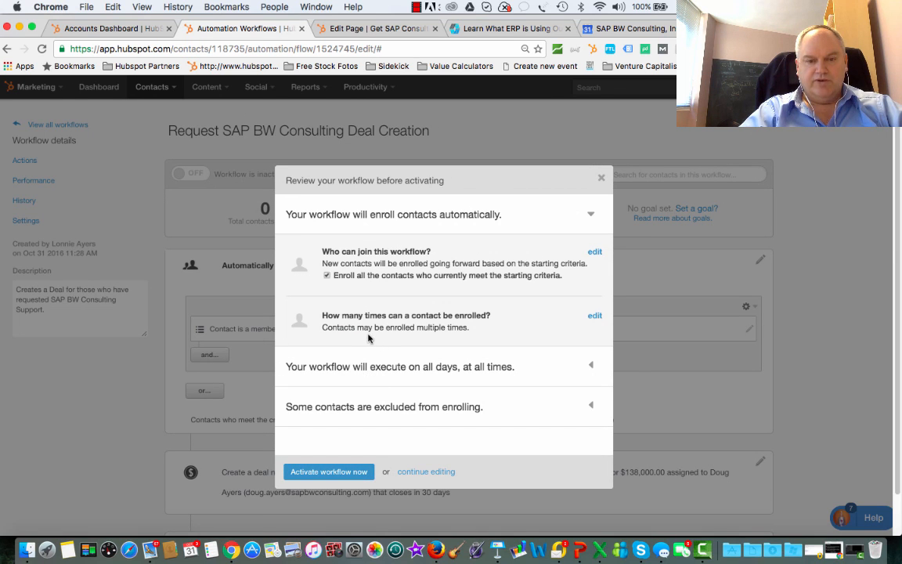
{"action": "left_click", "coordinate": [325, 474]}
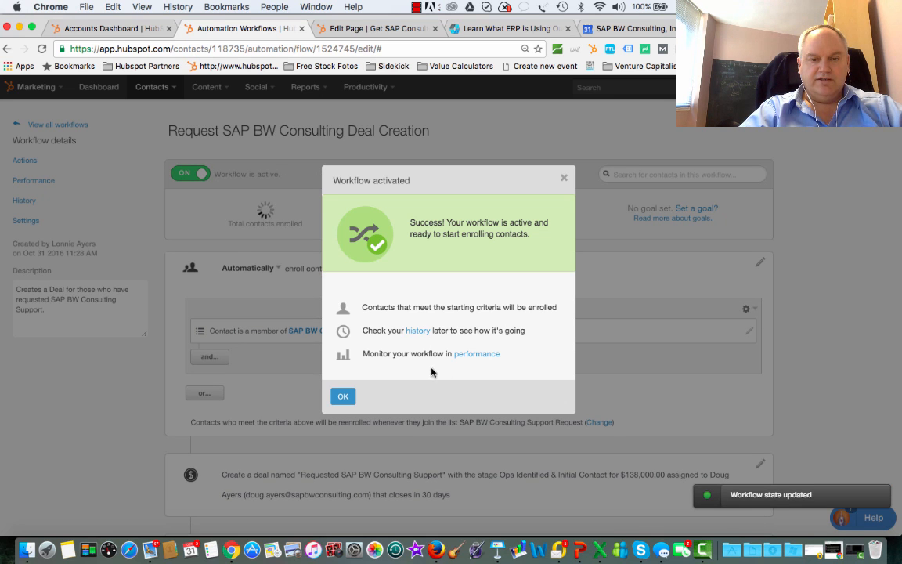
{"action": "left_click", "coordinate": [343, 396]}
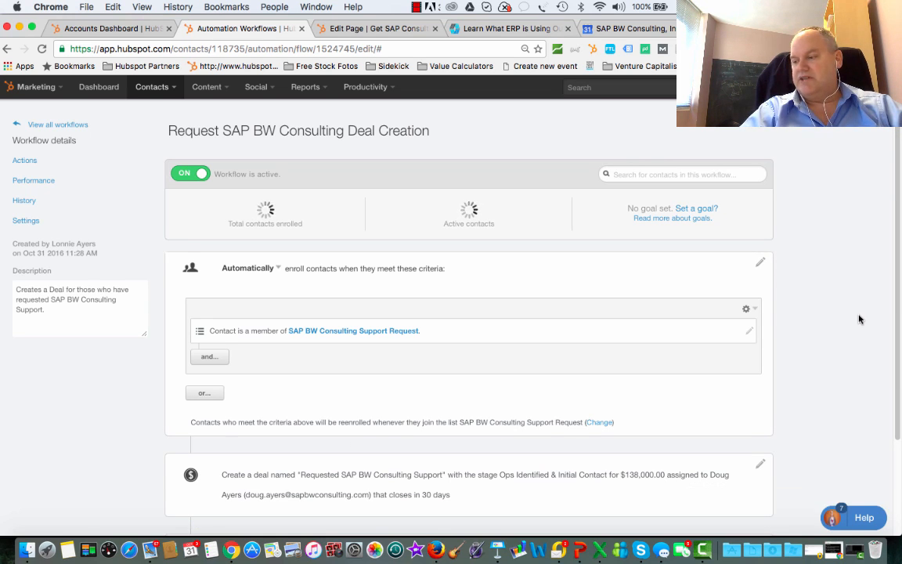
Step: Check the workflow's history and performance pages, and return to its actions to look over the enrollment criteria and deal action
{"action": "left_click", "coordinate": [26, 202]}
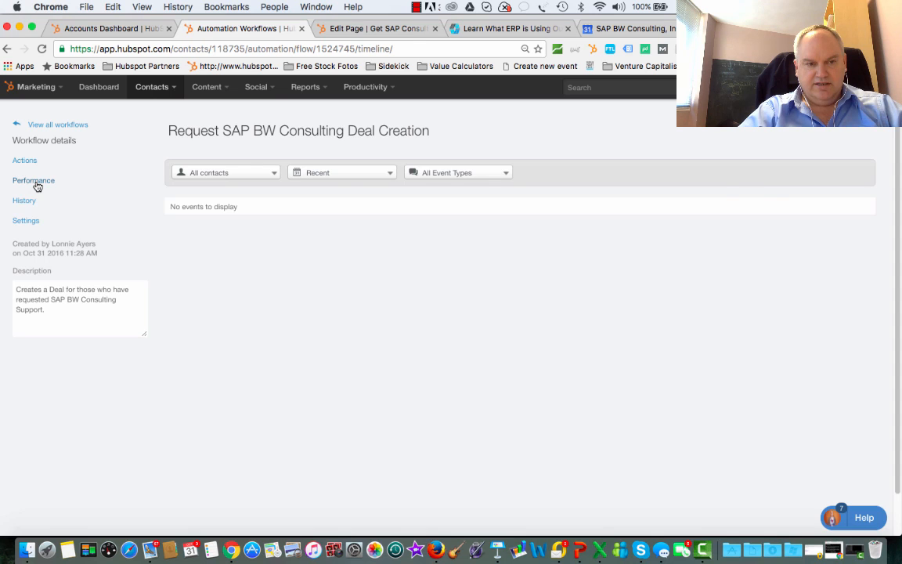
{"action": "left_click", "coordinate": [35, 182]}
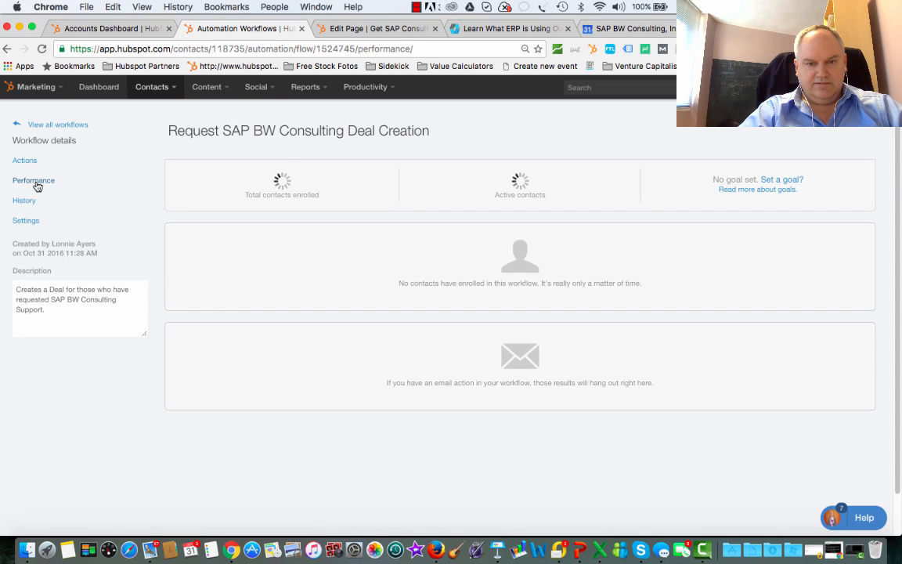
{"action": "left_click", "coordinate": [24, 160]}
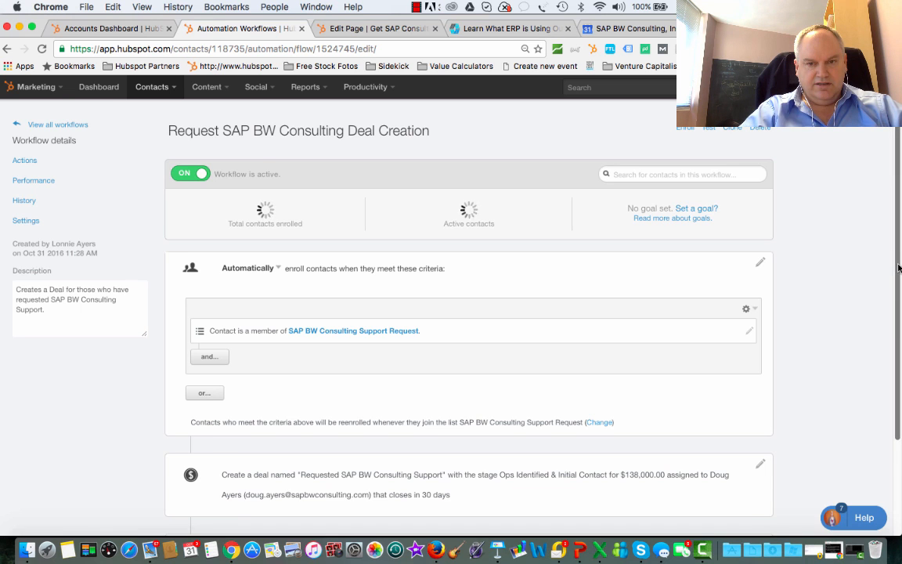
{"action": "scroll", "coordinate": [898, 268], "scroll_direction": "down", "scroll_amount": 3}
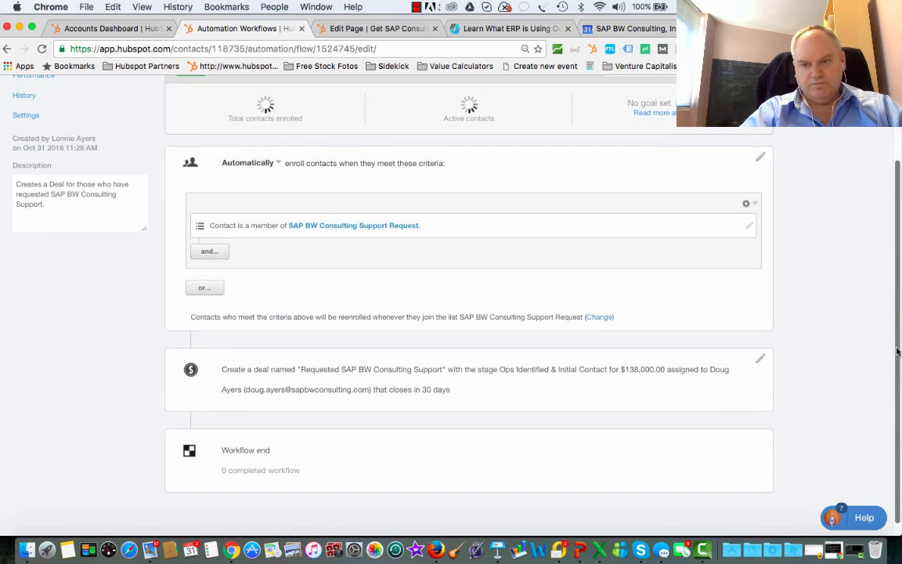
{"action": "scroll", "coordinate": [896, 345], "scroll_direction": "up", "scroll_amount": 1}
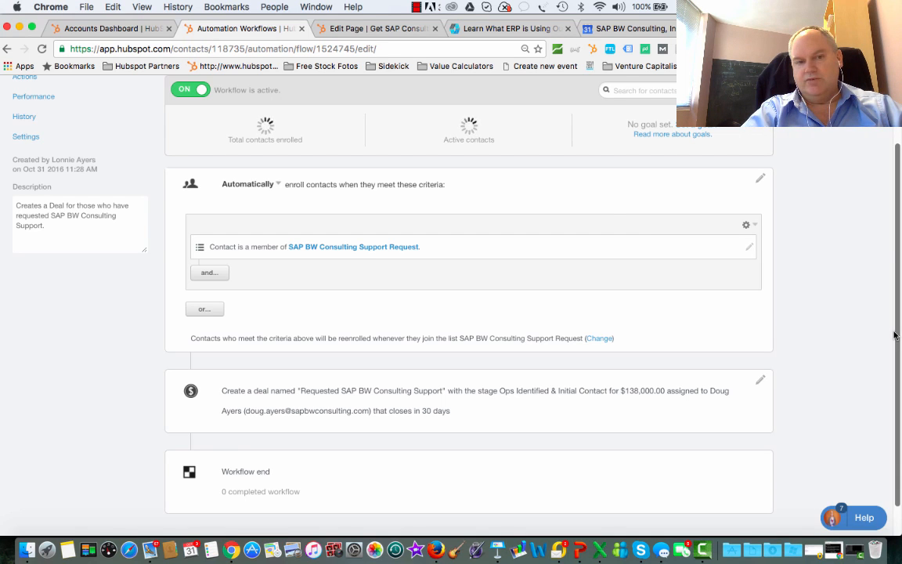
Step: Switch HubSpot from Marketing to Sales in the landing page's browser tab and open the Deals board for the Sales Pipeline
{"action": "left_click", "coordinate": [389, 31]}
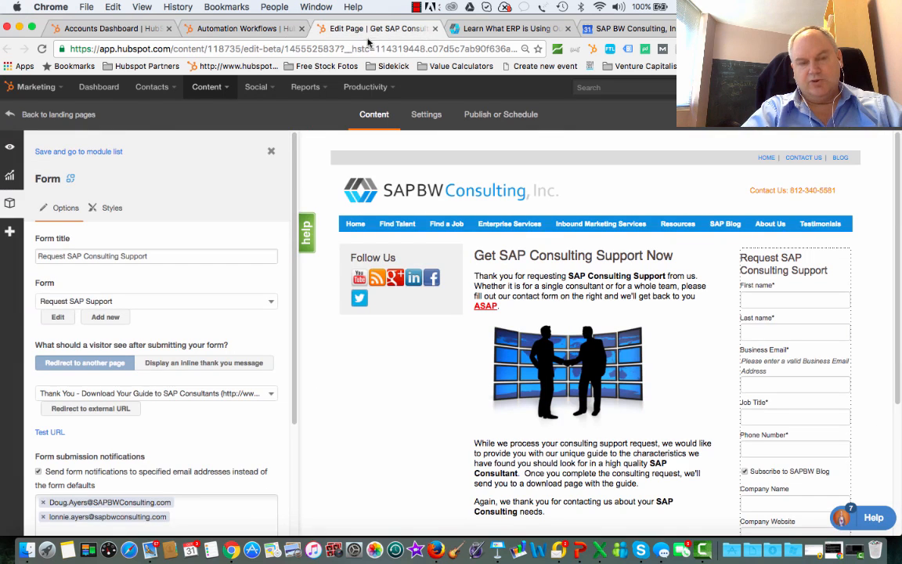
{"action": "left_click", "coordinate": [56, 86]}
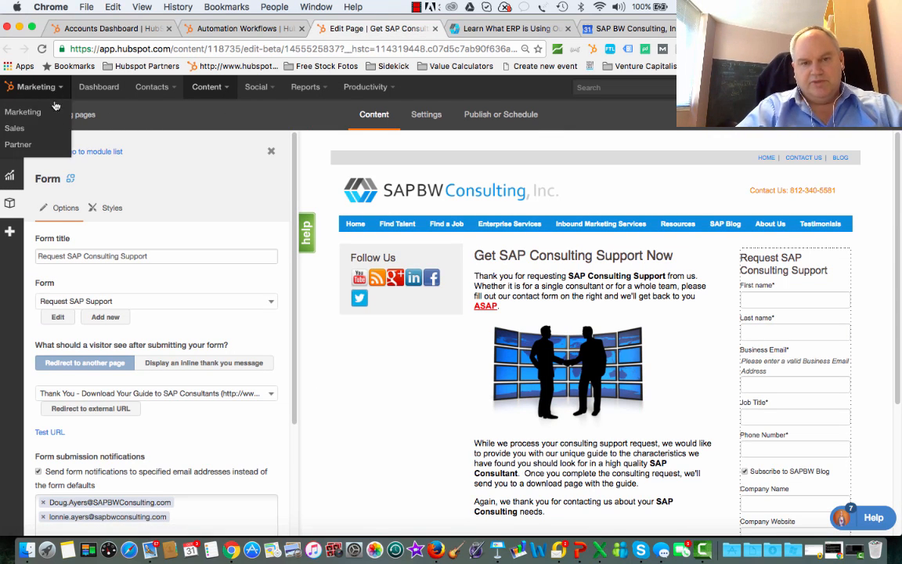
{"action": "left_click", "coordinate": [12, 129]}
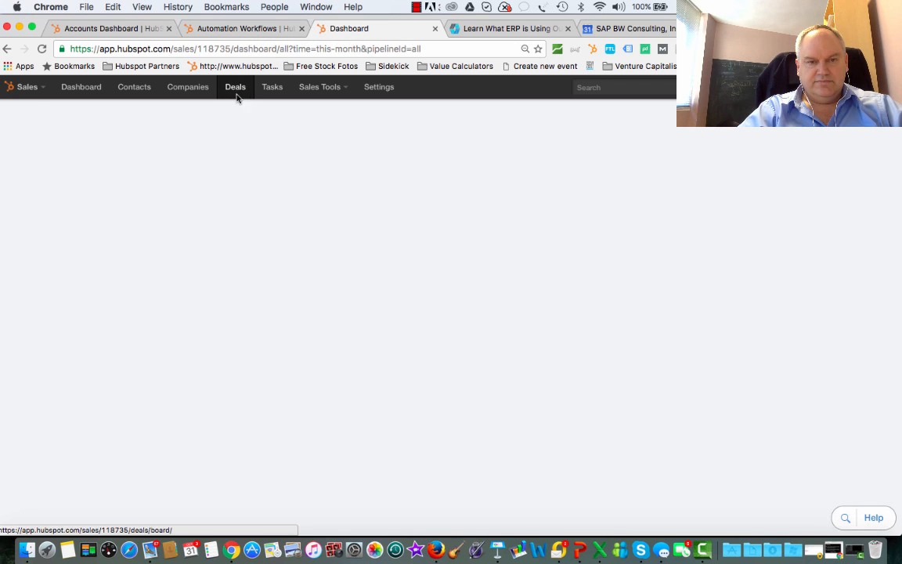
{"action": "left_click", "coordinate": [239, 30]}
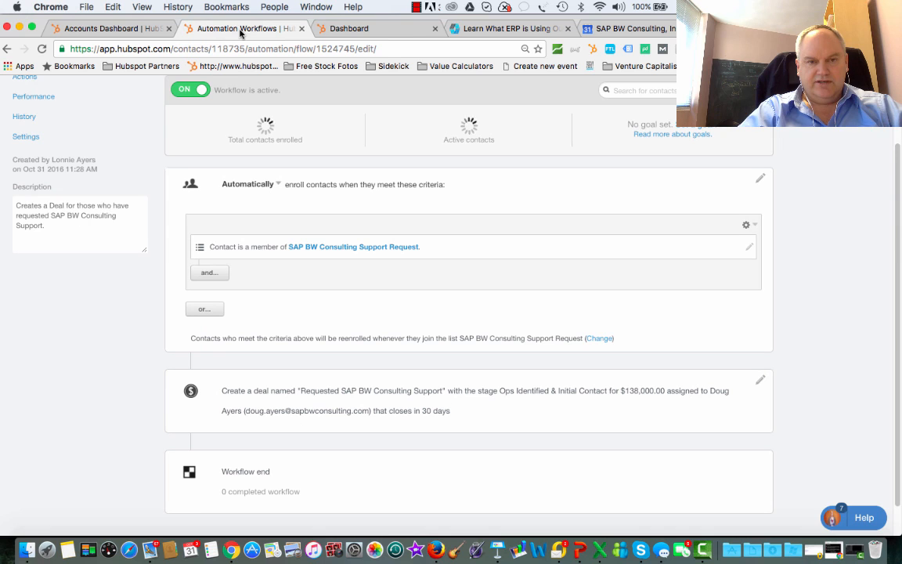
{"action": "left_click", "coordinate": [357, 30]}
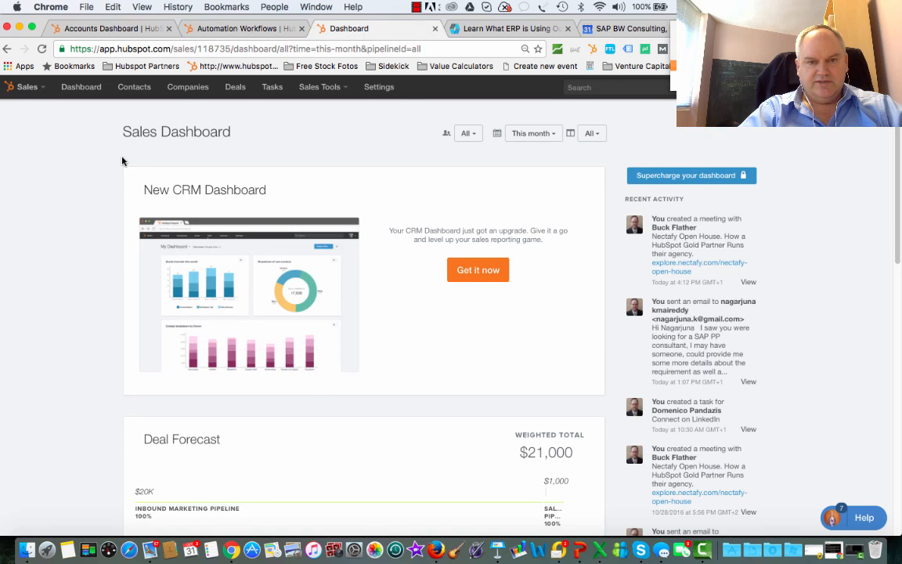
{"action": "left_click", "coordinate": [234, 90]}
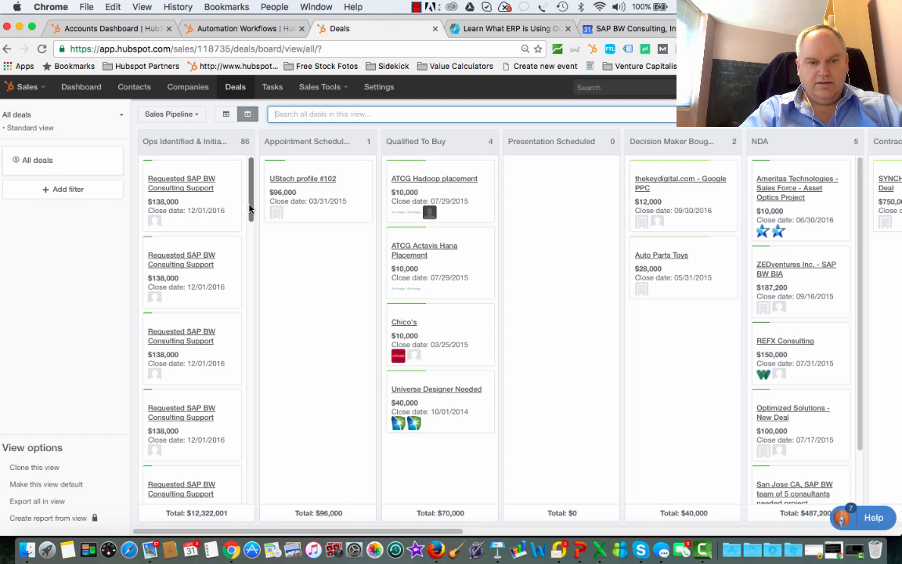
{"action": "left_click_drag", "start_coordinate": [250, 208], "coordinate": [230, 163]}
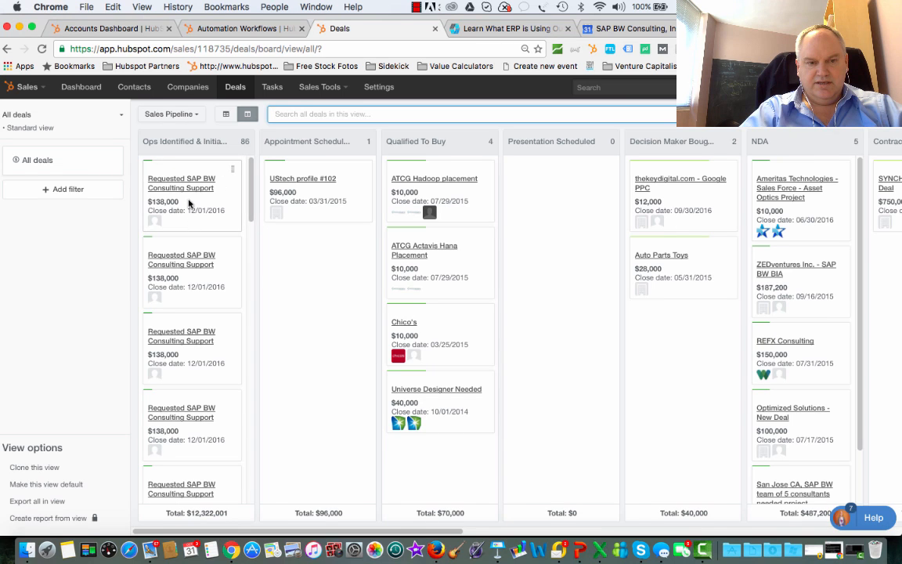
Step: Compare the workflow's enrolled contacts with the "Requested SAP BW Consulting Support" deals in the Ops Identified & Initial Contact stage
{"action": "left_click", "coordinate": [242, 30]}
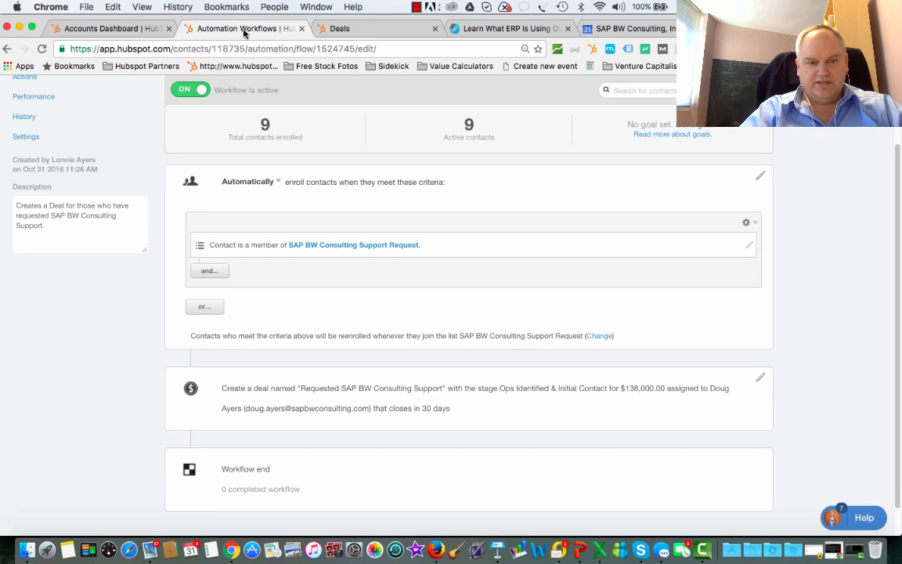
{"action": "left_click", "coordinate": [335, 29]}
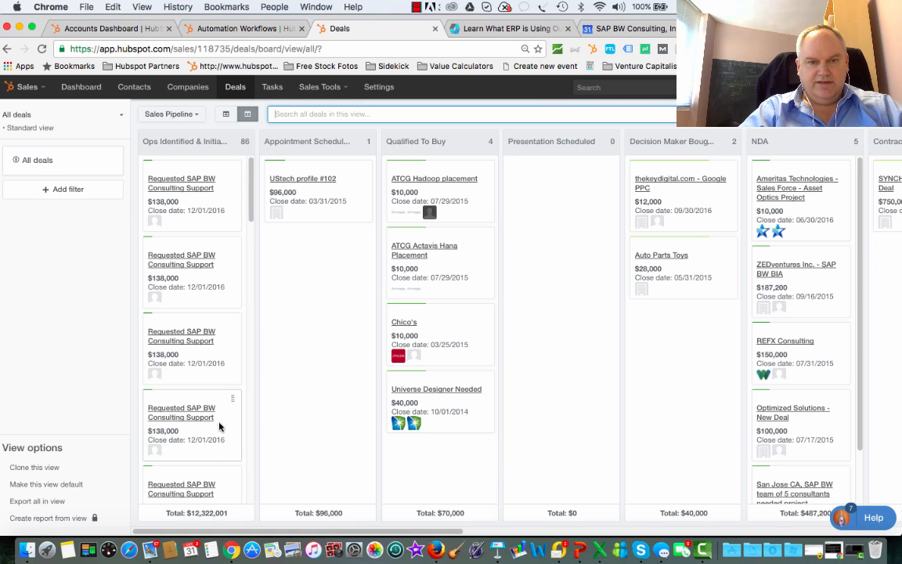
{"action": "scroll", "coordinate": [251, 215], "scroll_direction": "down", "scroll_amount": 2}
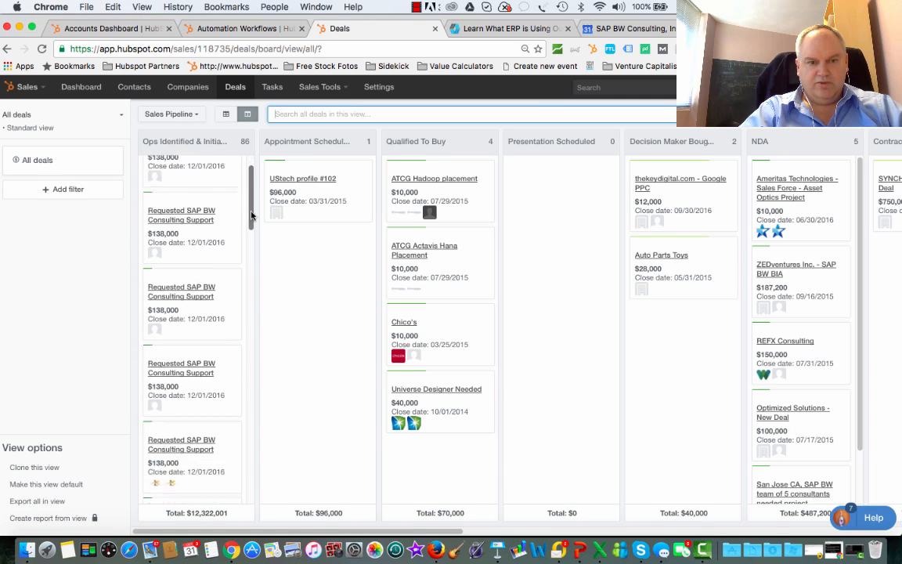
{"action": "left_click_drag", "start_coordinate": [252, 215], "coordinate": [249, 262]}
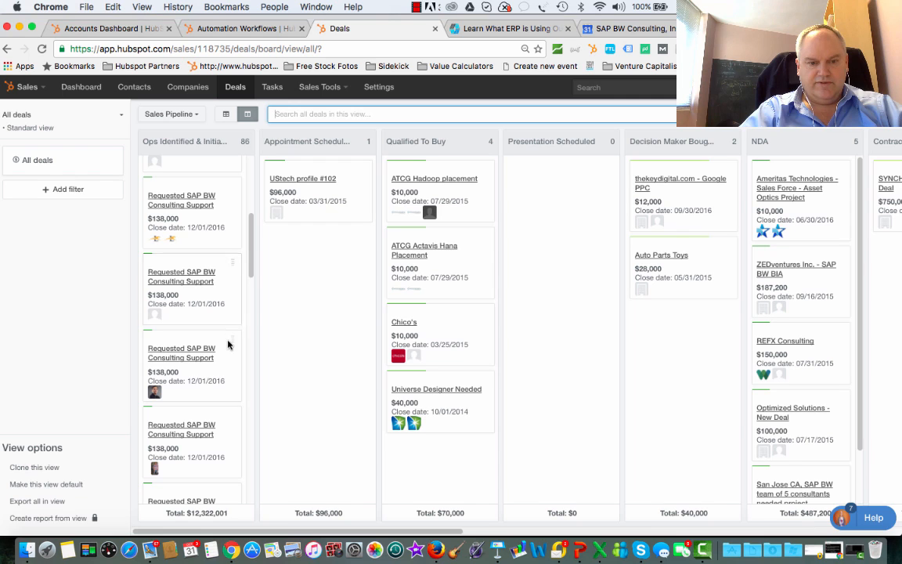
{"action": "left_click_drag", "start_coordinate": [249, 273], "coordinate": [252, 304]}
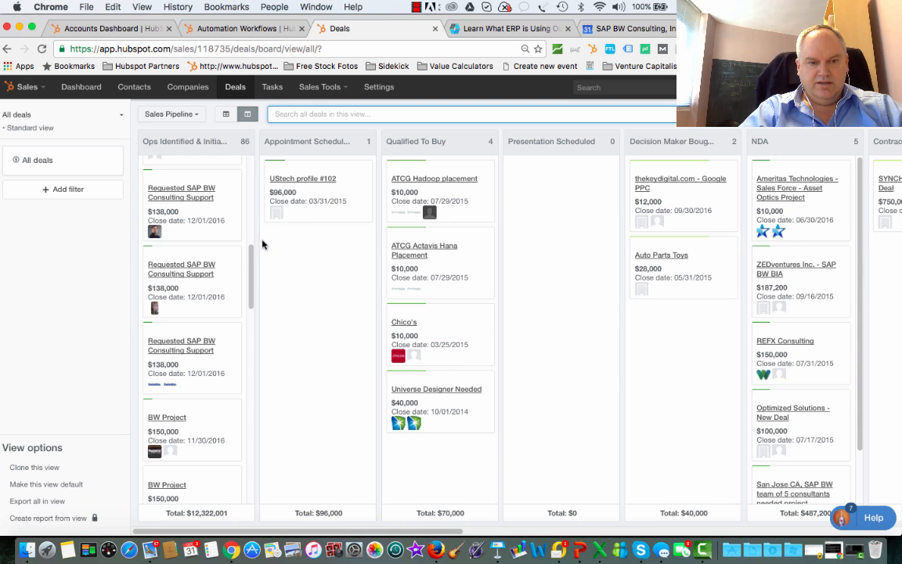
{"action": "left_click_drag", "start_coordinate": [251, 260], "coordinate": [246, 89]}
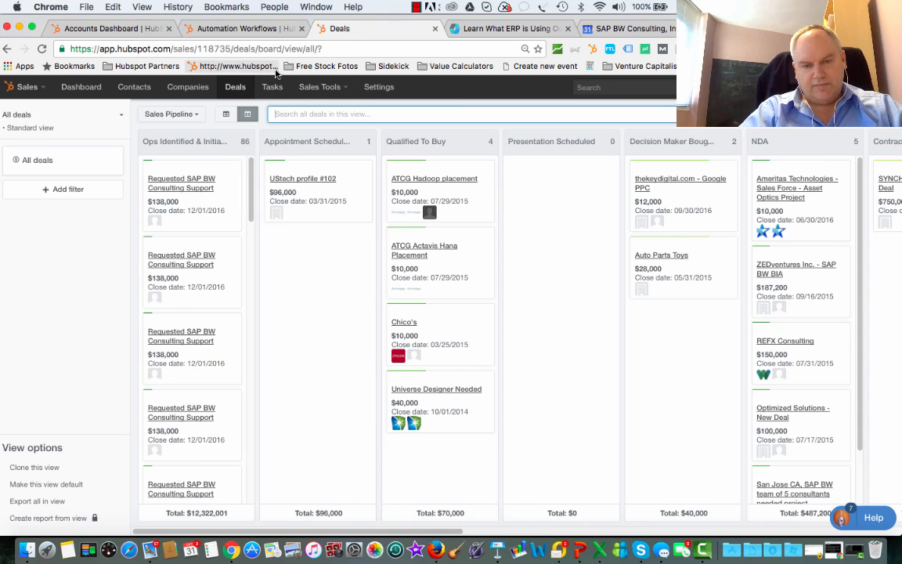
Step: Recheck the active workflow's history and contact performance chart, and return to its actions
{"action": "left_click", "coordinate": [229, 29]}
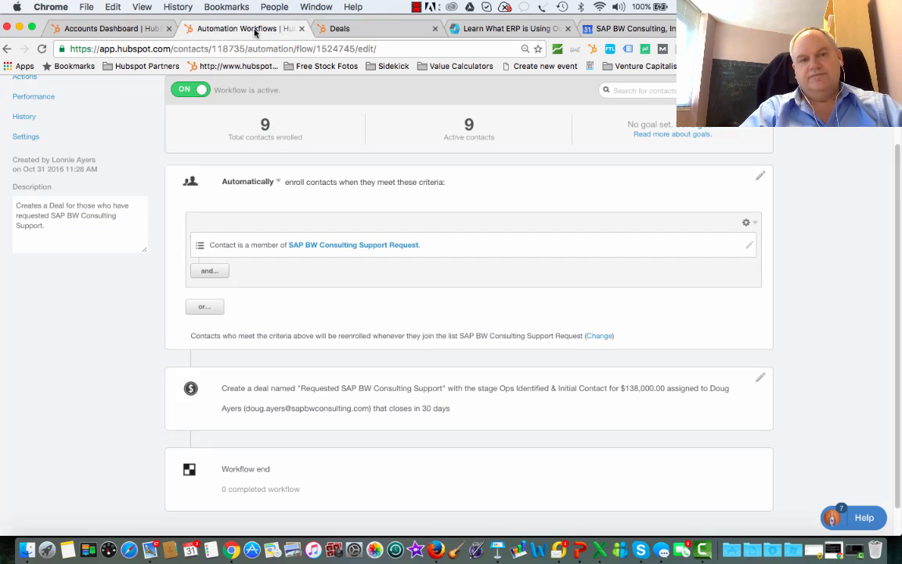
{"action": "left_click", "coordinate": [24, 118]}
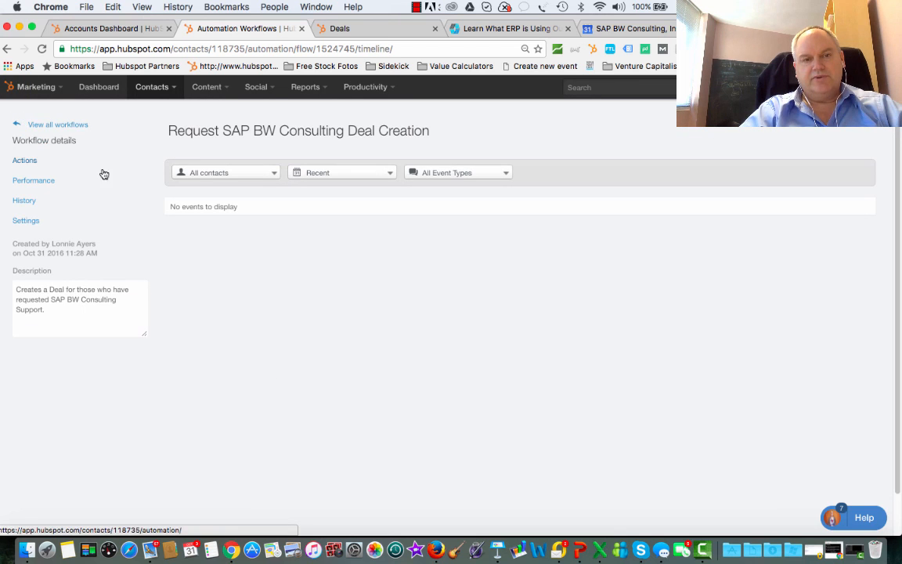
{"action": "left_click", "coordinate": [34, 181]}
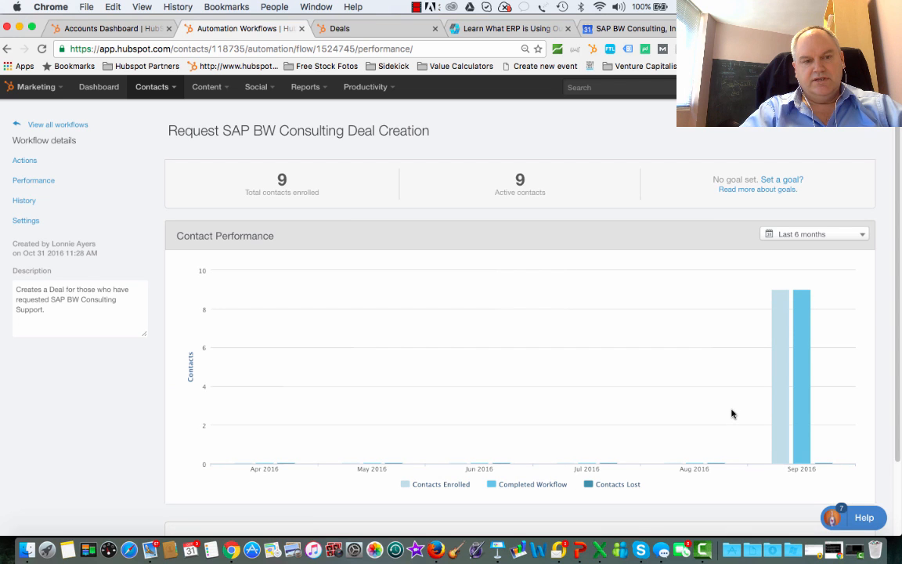
{"action": "left_click", "coordinate": [25, 157]}
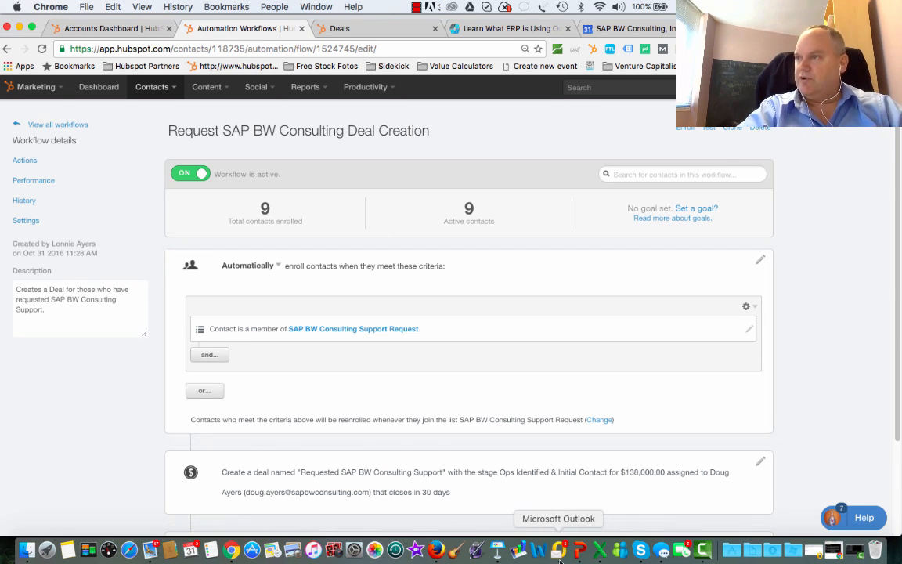
Step: Search Outlook's Blog of Hubspot folder for the "You were assigned 4 deals" notification, read it, and return to the Deals board in Chrome
{"action": "left_click", "coordinate": [559, 550]}
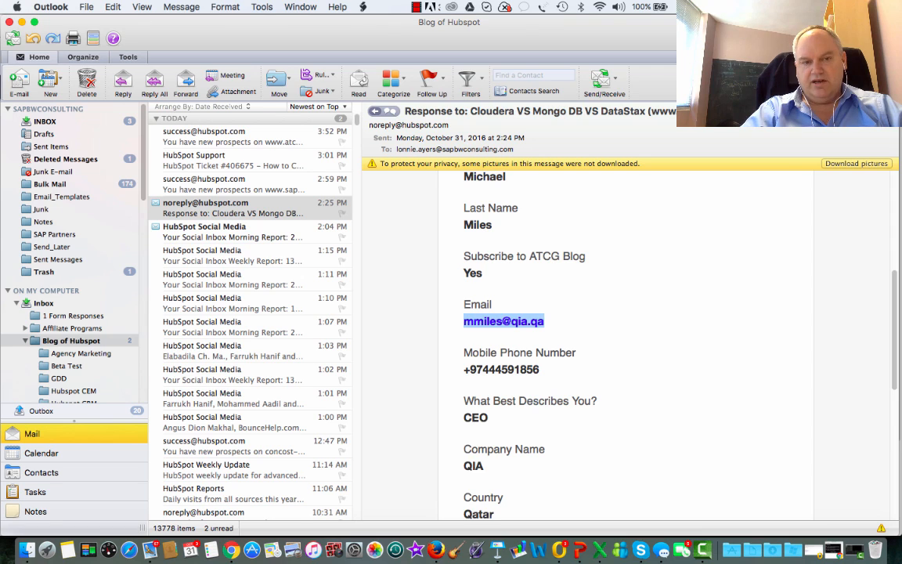
{"action": "key", "text": "super+f"}
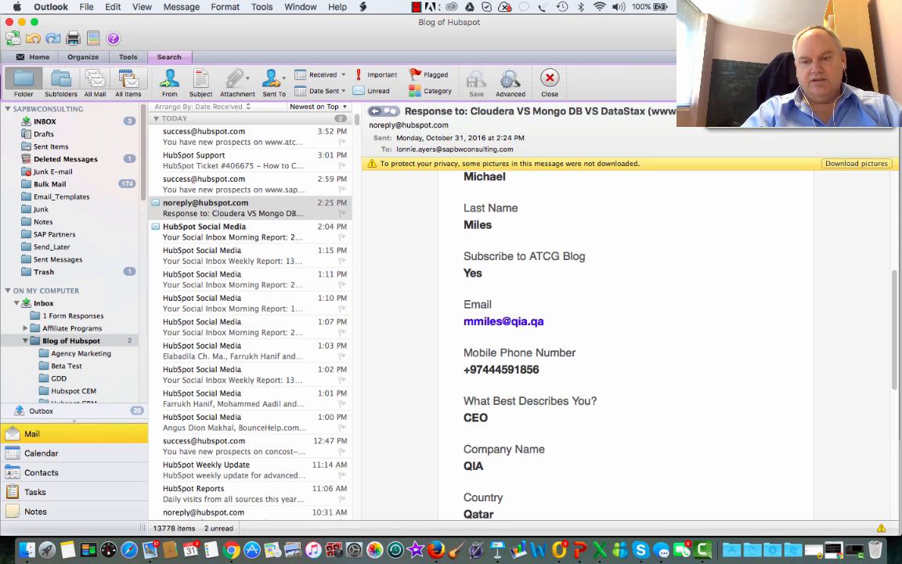
{"action": "key", "text": "super+v"}
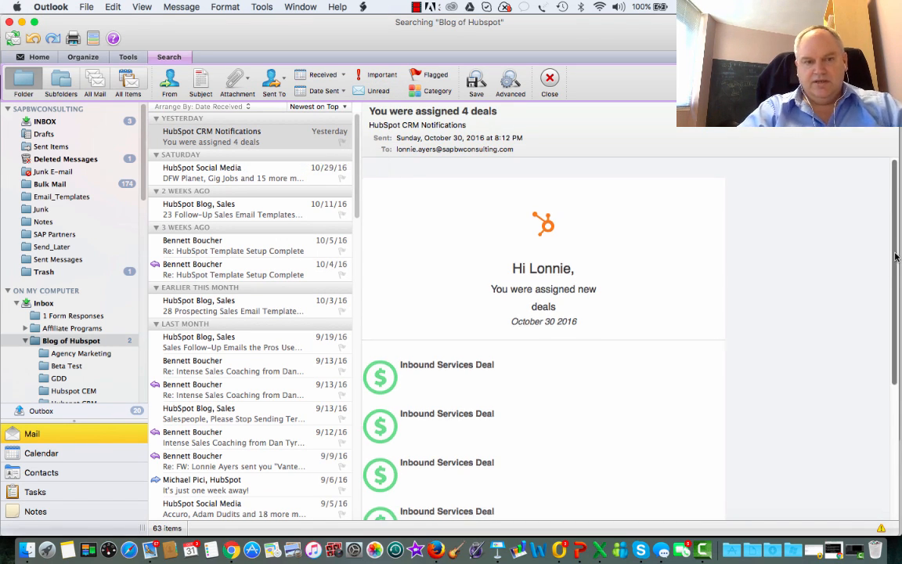
{"action": "left_click_drag", "start_coordinate": [889, 258], "coordinate": [896, 317]}
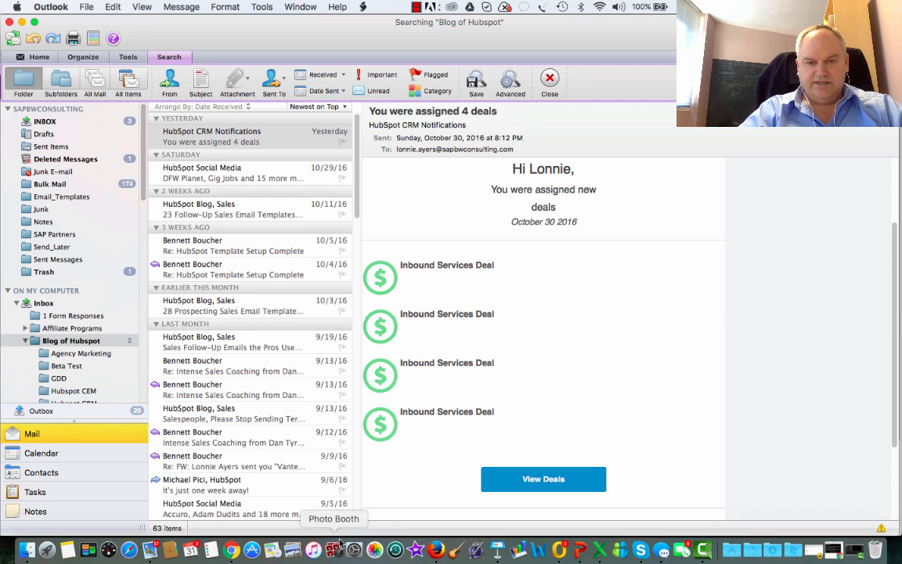
{"action": "left_click", "coordinate": [231, 550]}
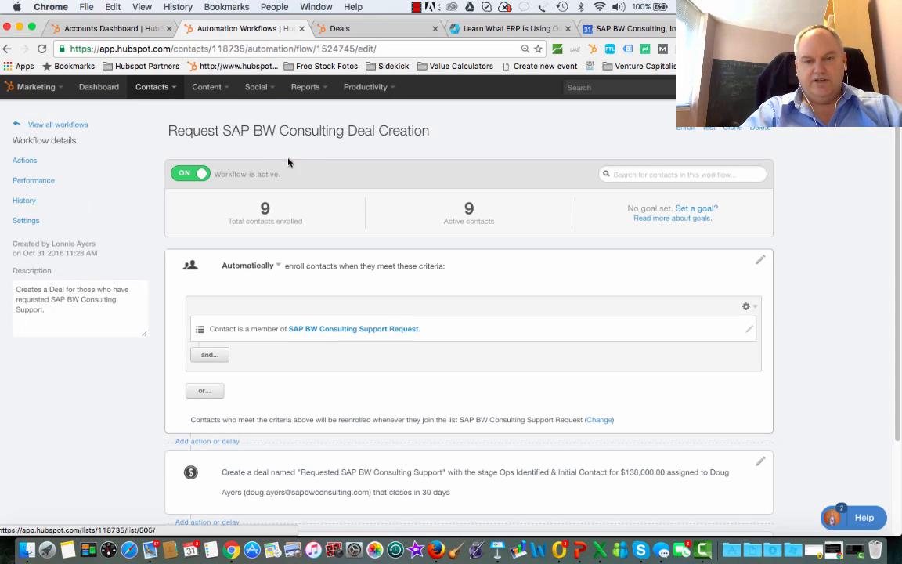
{"action": "left_click", "coordinate": [344, 28]}
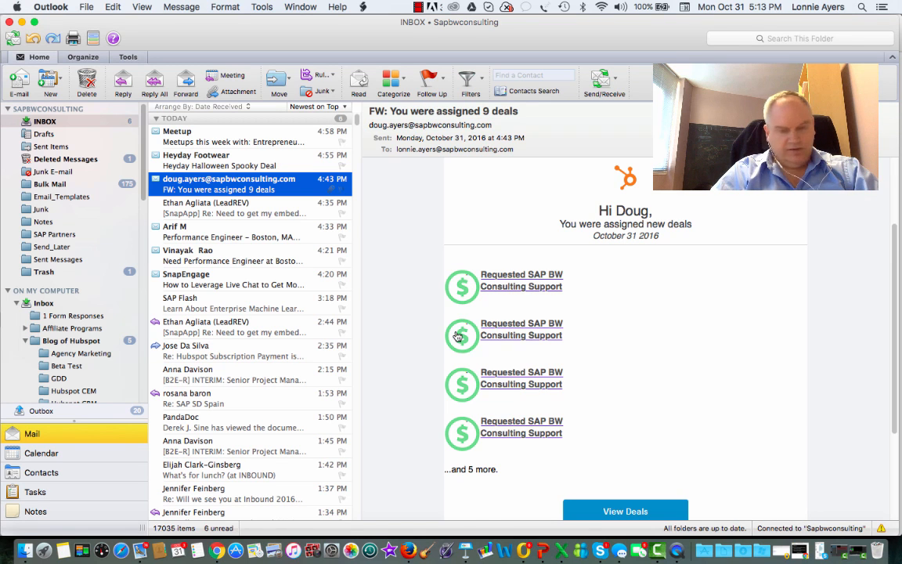
Step: In Outlook, examine the deals listed in the forwarded "You were assigned 9 deals" notification, pointing out the first deal link
{"action": "left_click_drag", "start_coordinate": [893, 319], "coordinate": [892, 342]}
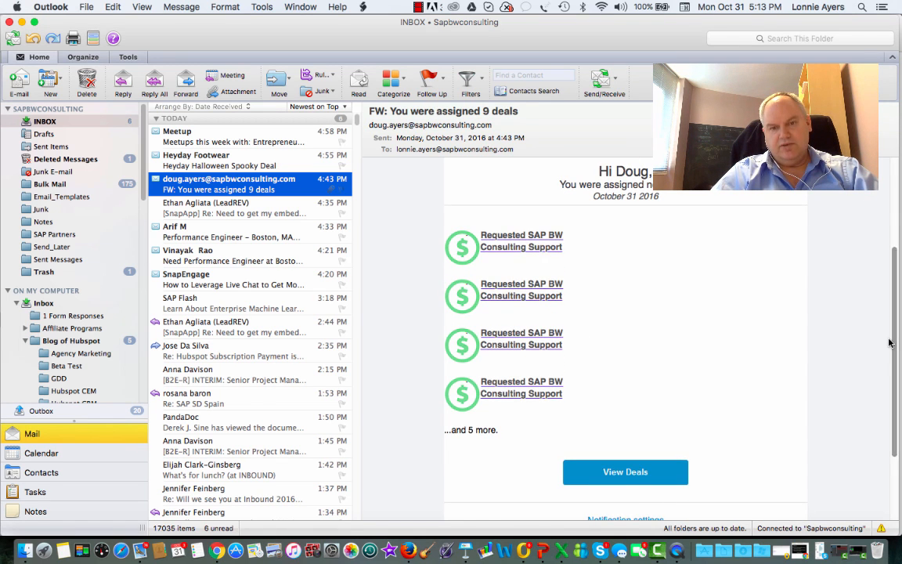
{"action": "left_click", "coordinate": [514, 251]}
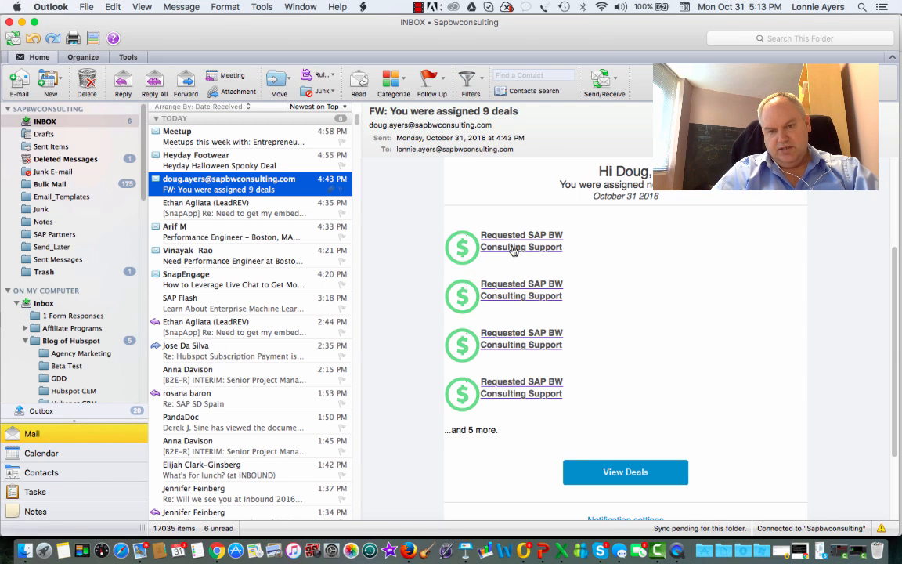